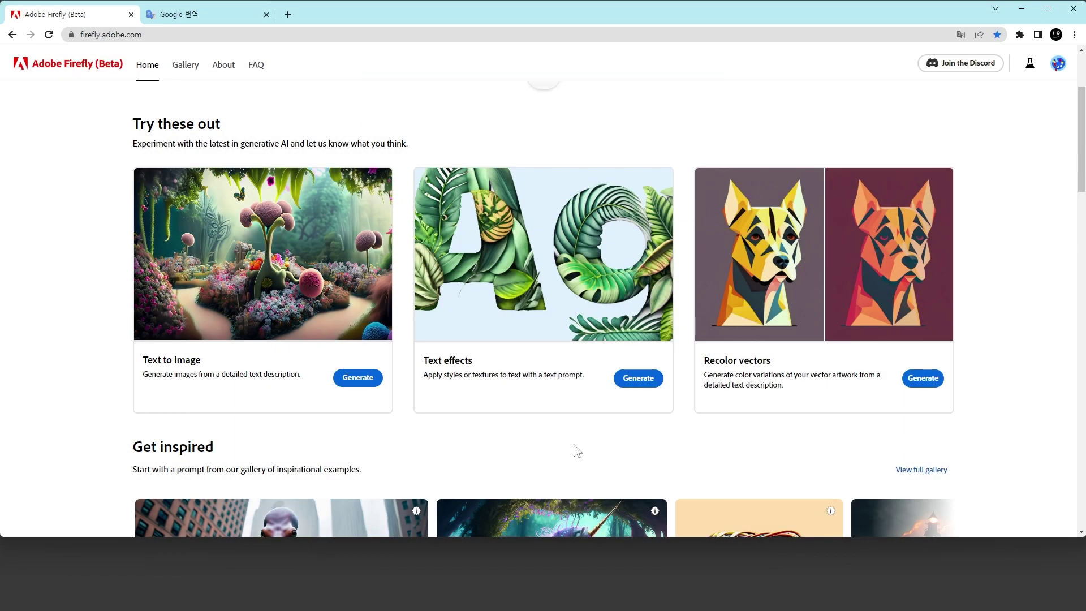
Step: Open the Text effects generator from the Firefly home page
{"action": "left_click", "coordinate": [586, 312]}
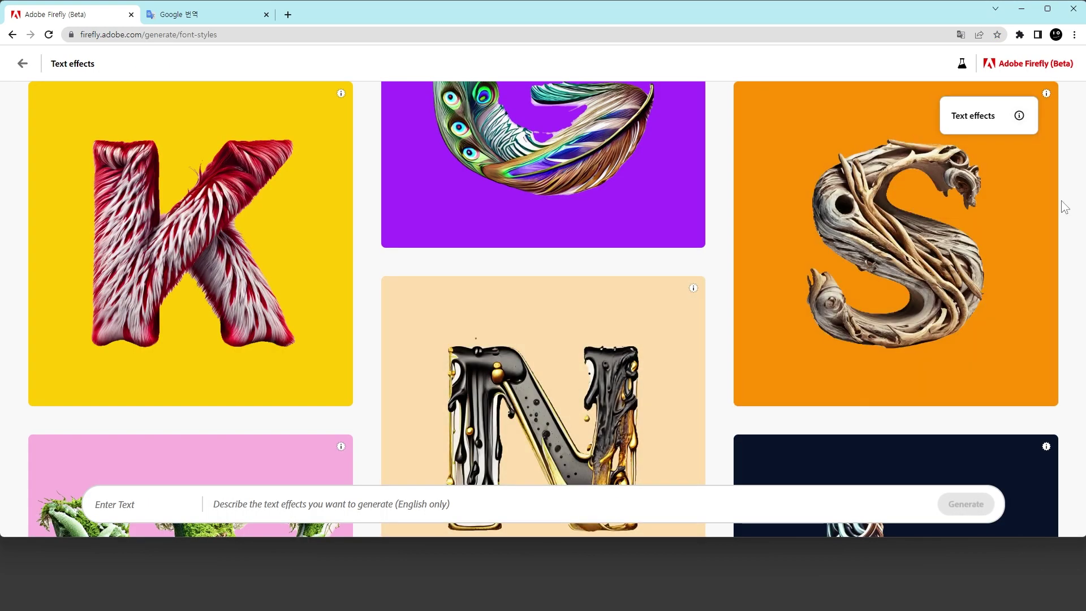
Step: Scroll the sample gallery and load the 'jungle vine and bird' T sample prompt
{"action": "scroll", "coordinate": [1063, 207], "scroll_direction": "down", "scroll_amount": 6}
{"action": "scroll", "coordinate": [1063, 206], "scroll_direction": "down", "scroll_amount": 3}
{"action": "scroll", "coordinate": [1064, 206], "scroll_direction": "down", "scroll_amount": 1}
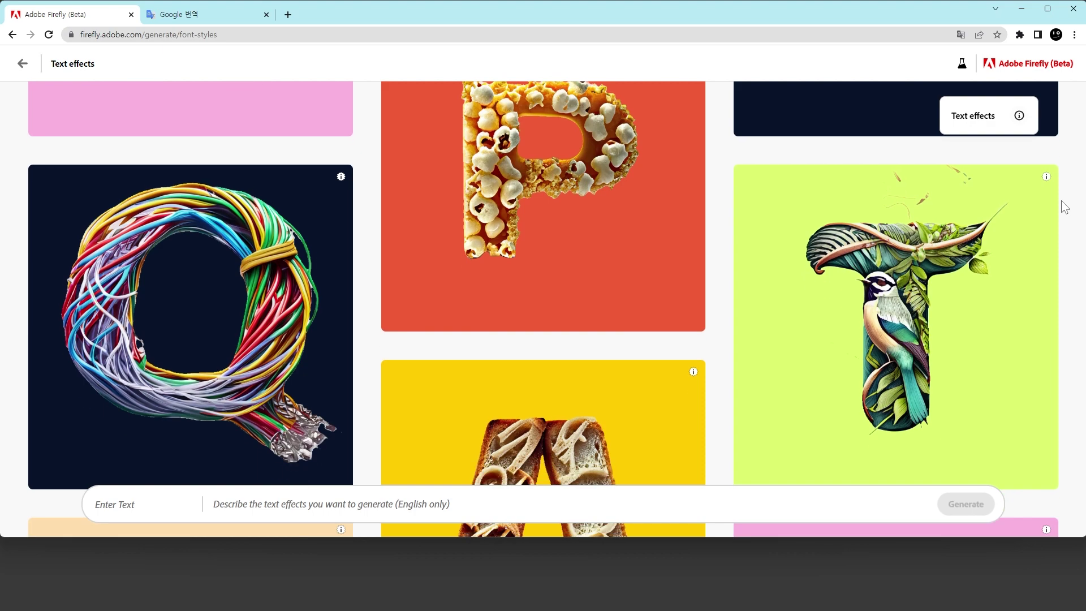
{"action": "scroll", "coordinate": [1063, 206], "scroll_direction": "down", "scroll_amount": 4}
{"action": "scroll", "coordinate": [1063, 207], "scroll_direction": "down", "scroll_amount": 1}
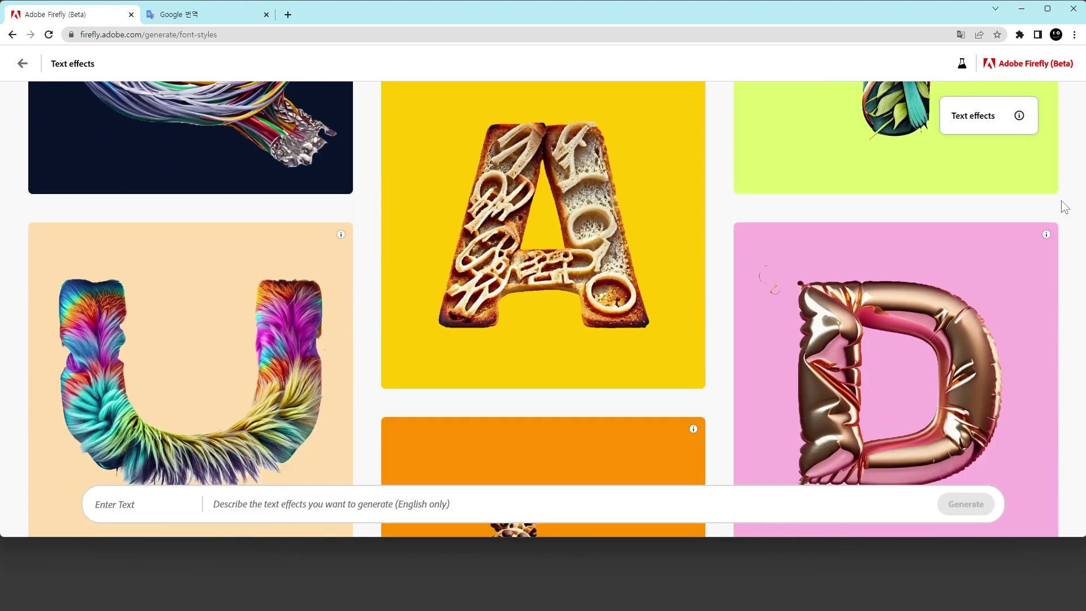
{"action": "scroll", "coordinate": [1063, 207], "scroll_direction": "down", "scroll_amount": 2}
{"action": "scroll", "coordinate": [1064, 206], "scroll_direction": "down", "scroll_amount": 4}
{"action": "scroll", "coordinate": [1063, 206], "scroll_direction": "down", "scroll_amount": 1}
{"action": "scroll", "coordinate": [1064, 207], "scroll_direction": "down", "scroll_amount": 1}
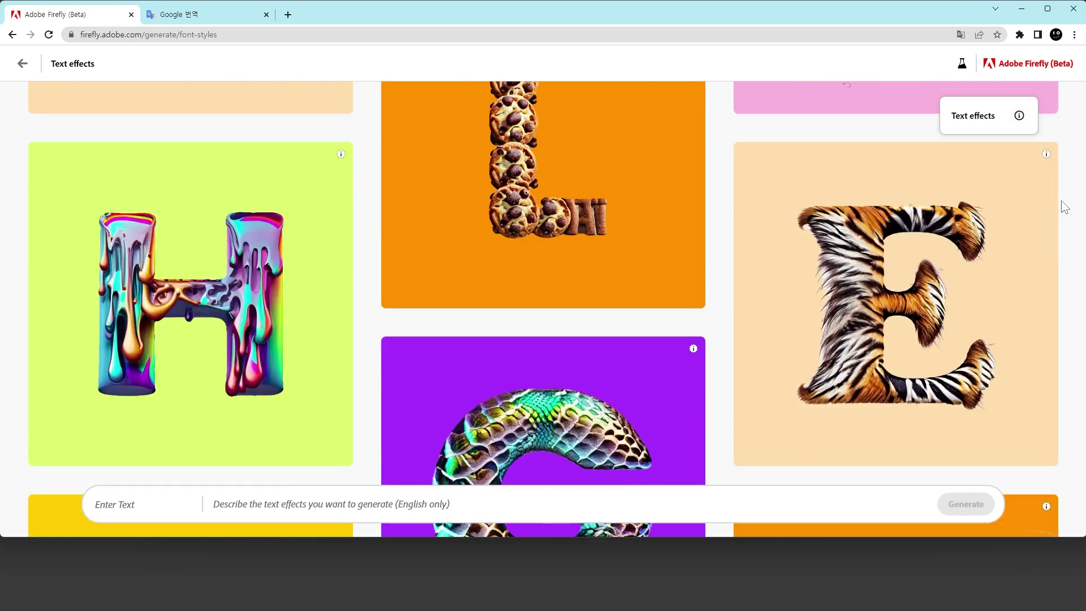
{"action": "scroll", "coordinate": [1064, 207], "scroll_direction": "down", "scroll_amount": 3}
{"action": "scroll", "coordinate": [1064, 206], "scroll_direction": "down", "scroll_amount": 4}
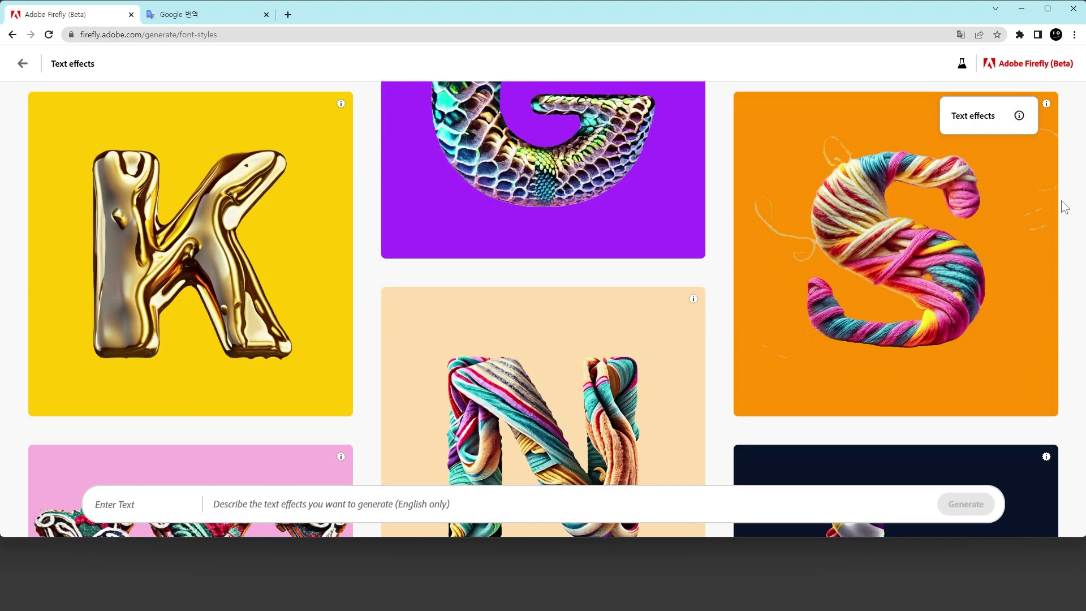
{"action": "scroll", "coordinate": [1062, 203], "scroll_direction": "down", "scroll_amount": 4}
{"action": "scroll", "coordinate": [1062, 204], "scroll_direction": "down", "scroll_amount": 2}
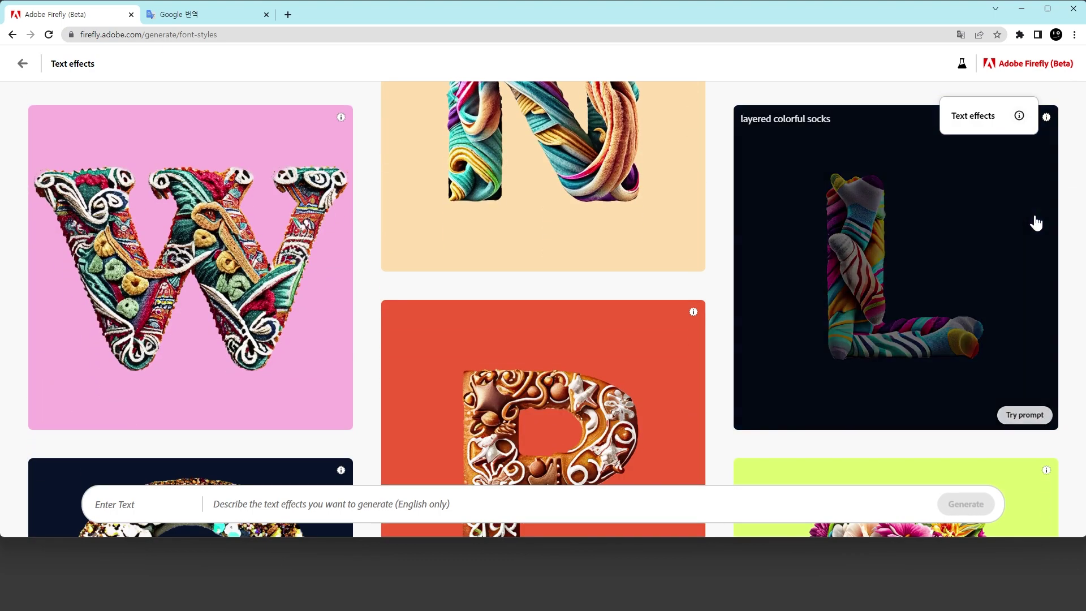
{"action": "scroll", "coordinate": [1036, 222], "scroll_direction": "down", "scroll_amount": 6}
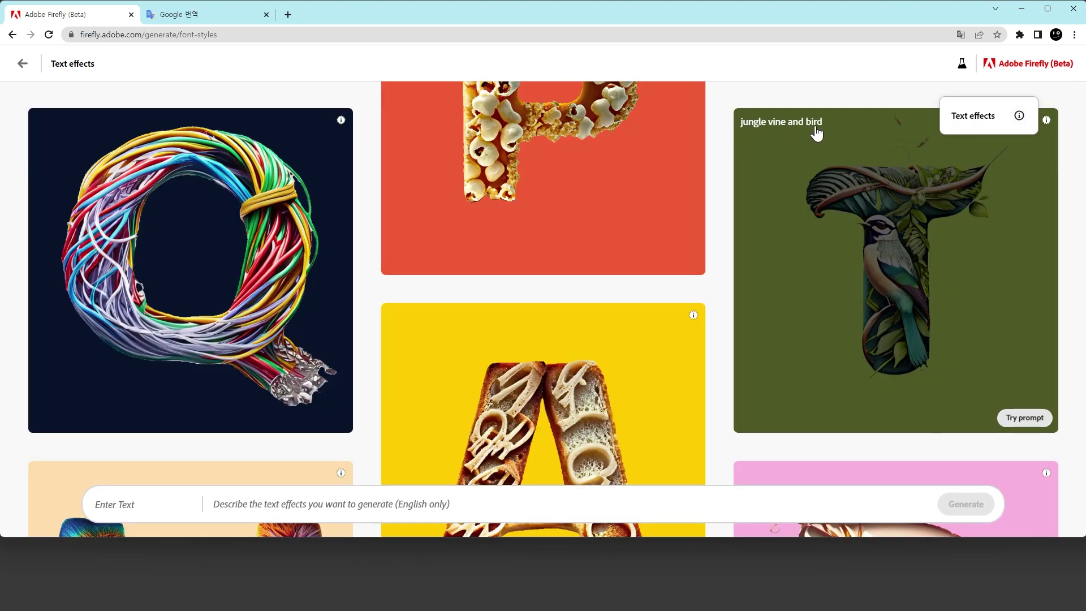
{"action": "left_click", "coordinate": [931, 294]}
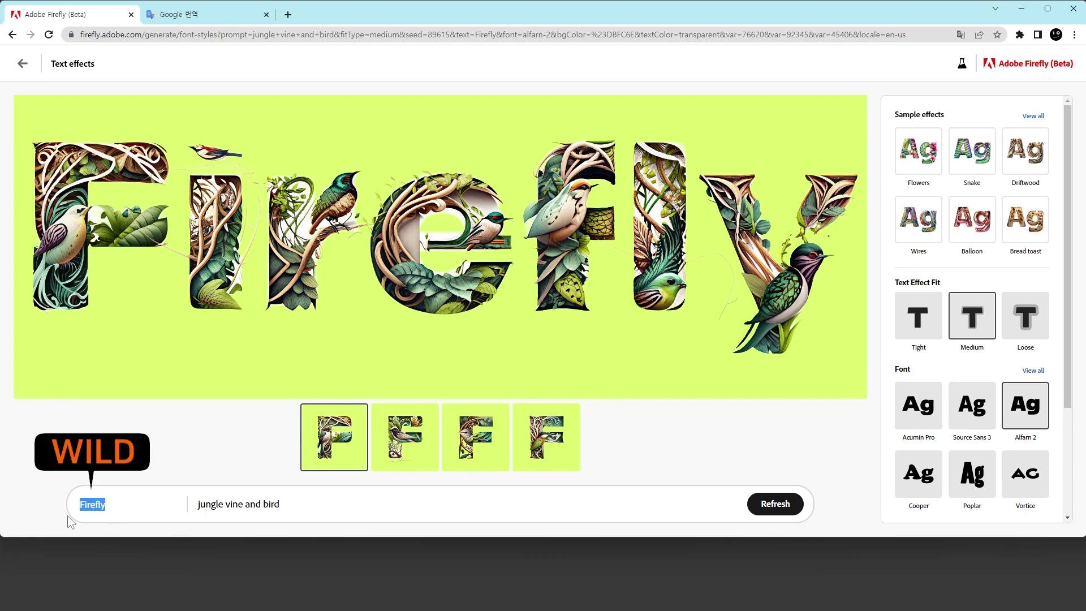
Step: Change the lettering to WILD in the Cooper font, keeping the jungle vine and bird style
{"action": "type", "text": "WILD"}
{"action": "key", "text": "Return"}
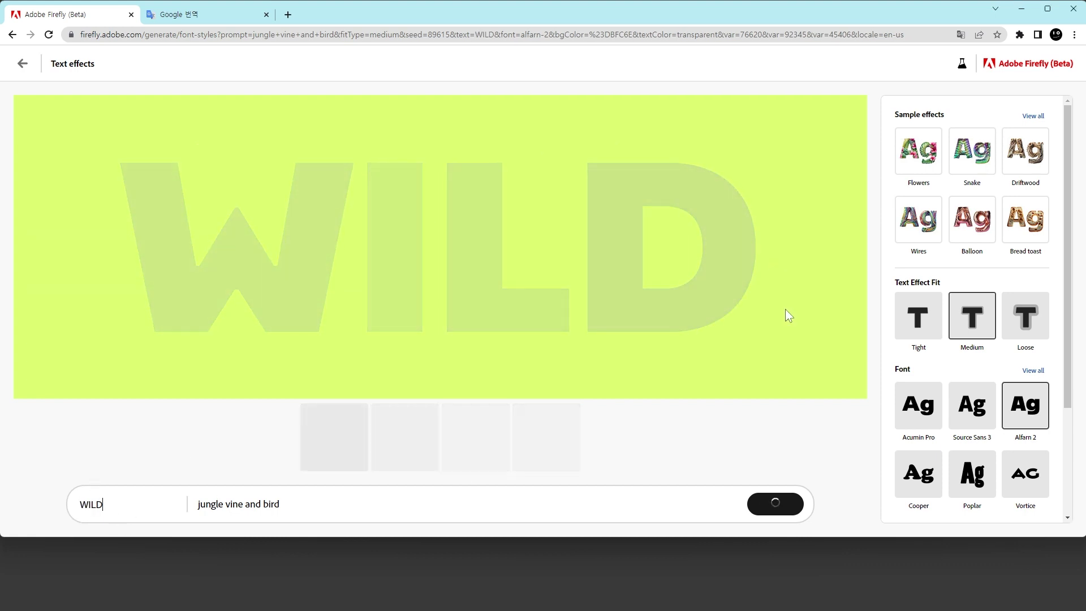
{"action": "left_click", "coordinate": [920, 479]}
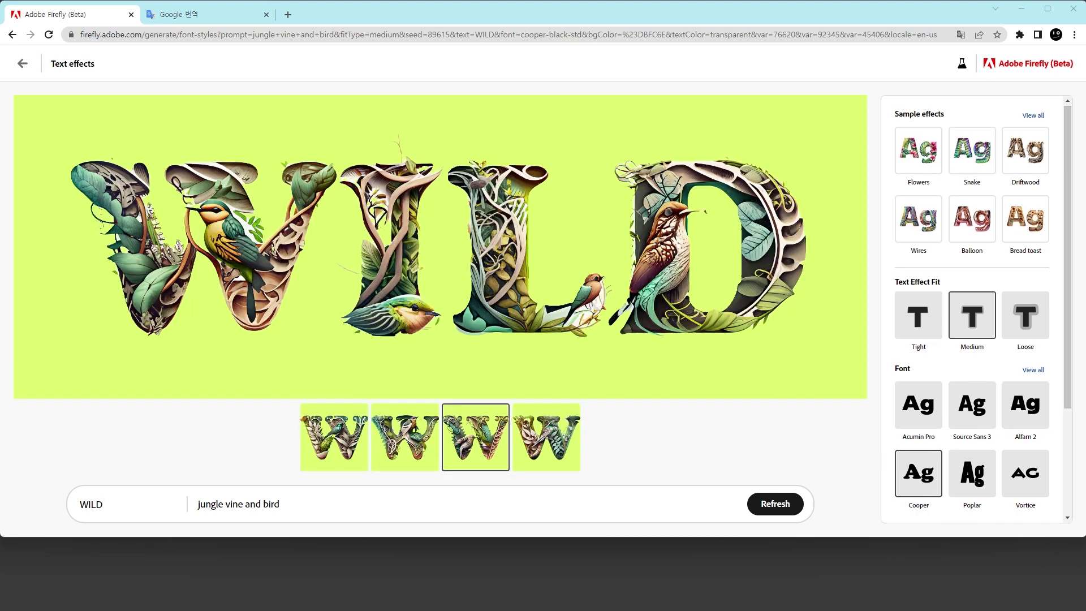
{"action": "left_click_drag", "start_coordinate": [311, 510], "coordinate": [201, 505]}
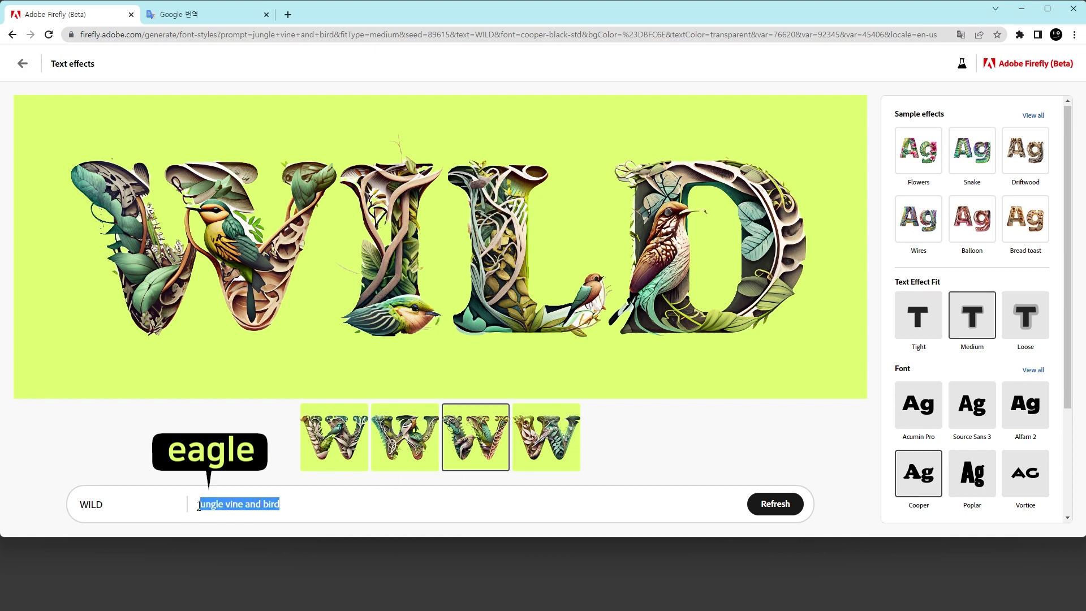
Step: Generate WILD with the style prompt 'eagle, black feathers'
{"action": "type", "text": "eagle"}
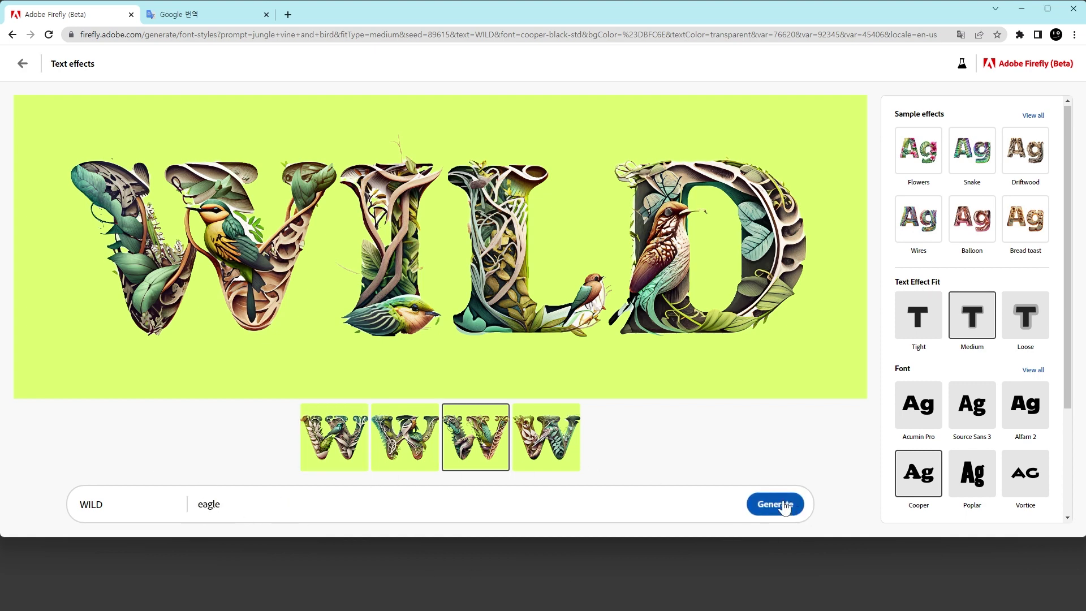
{"action": "left_click", "coordinate": [786, 508]}
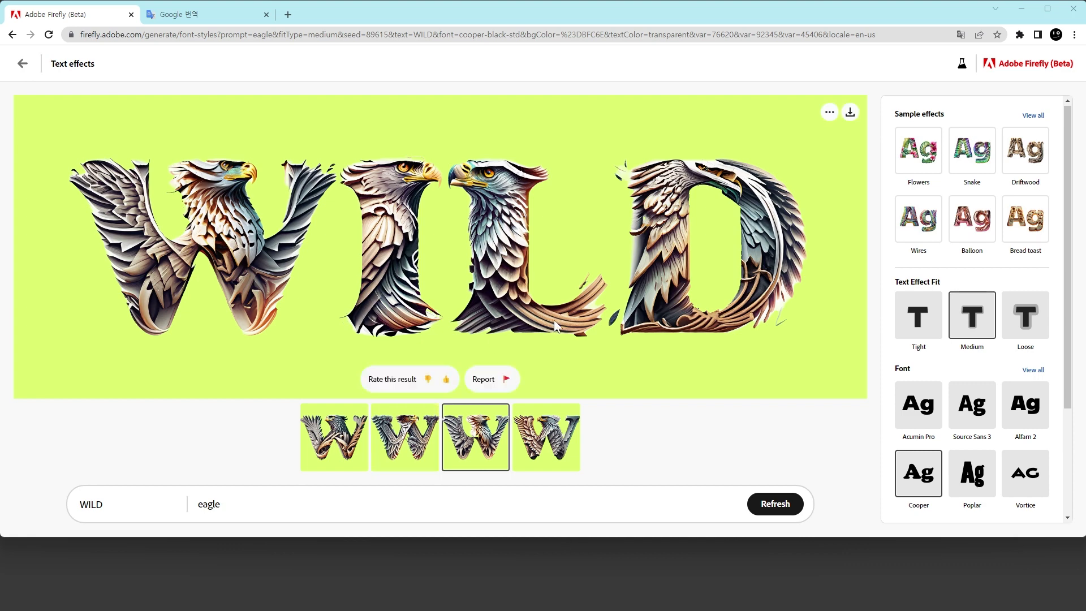
{"action": "type", "text": ", black feathers"}
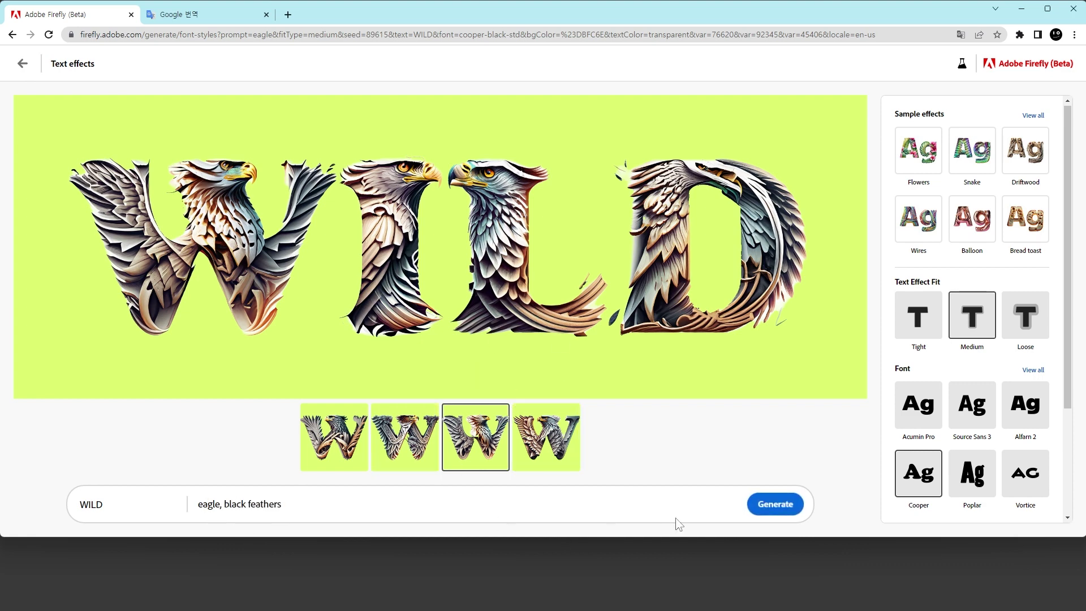
{"action": "left_click", "coordinate": [770, 504]}
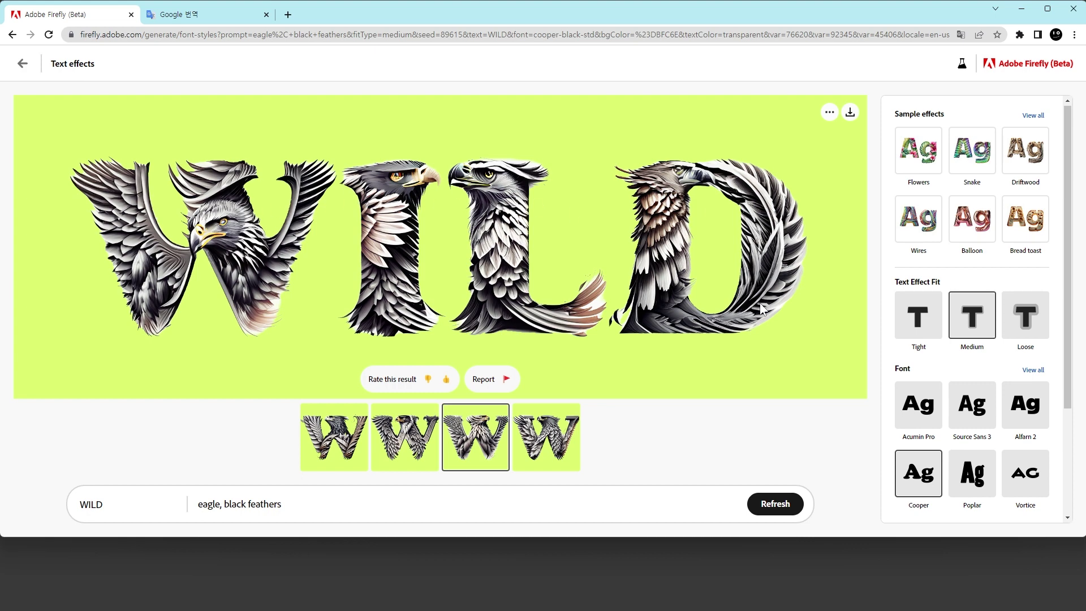
Step: Set Text Effect Fit to Loose after comparing it with Medium
{"action": "left_click", "coordinate": [1022, 325]}
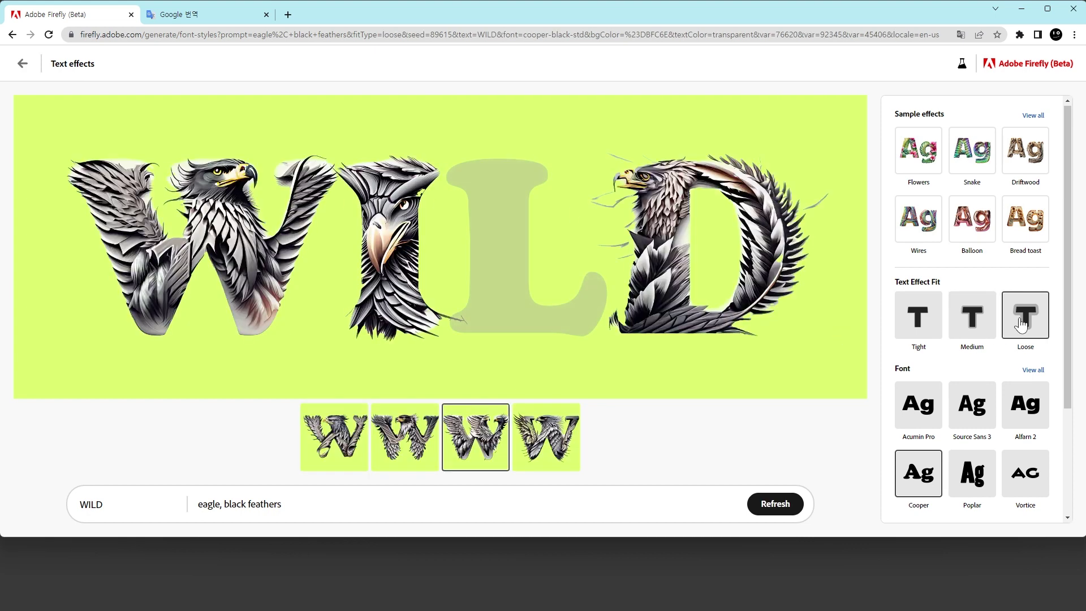
{"action": "left_click", "coordinate": [12, 35]}
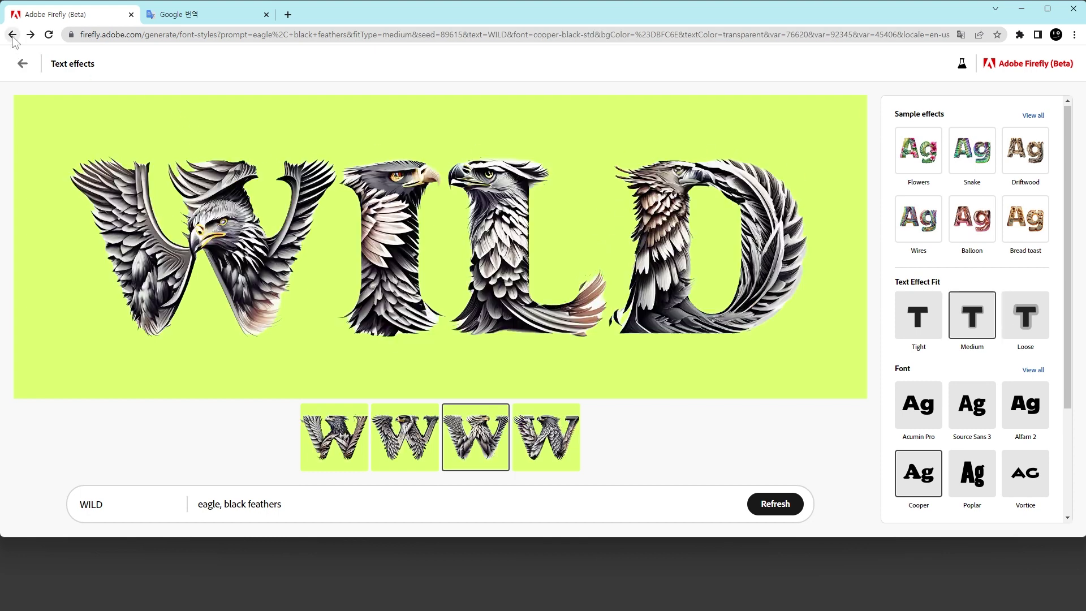
{"action": "left_click", "coordinate": [30, 35]}
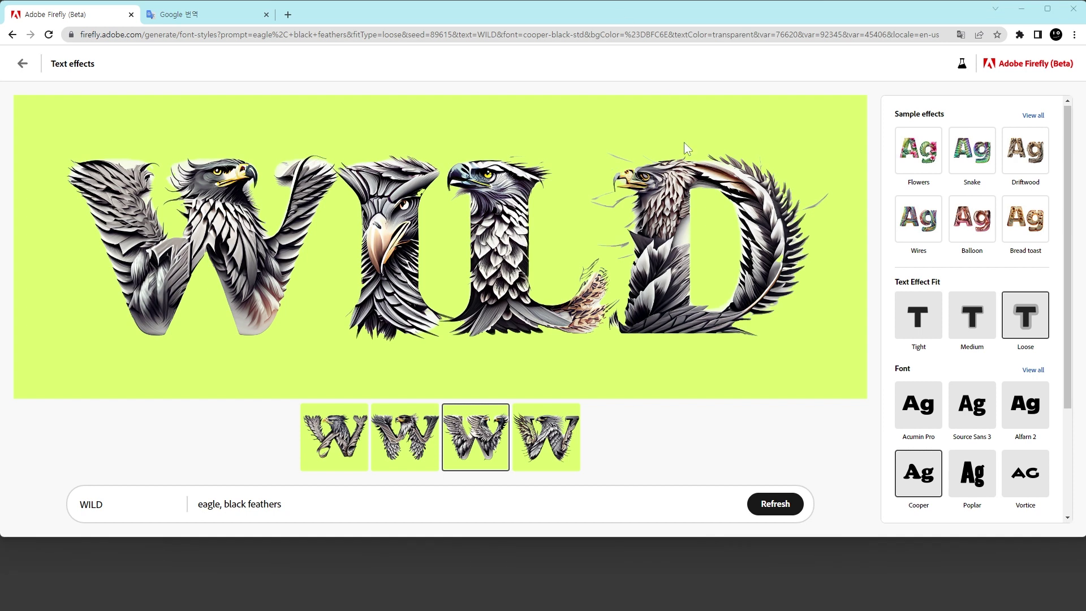
{"action": "left_click_drag", "start_coordinate": [1067, 330], "coordinate": [1069, 435]}
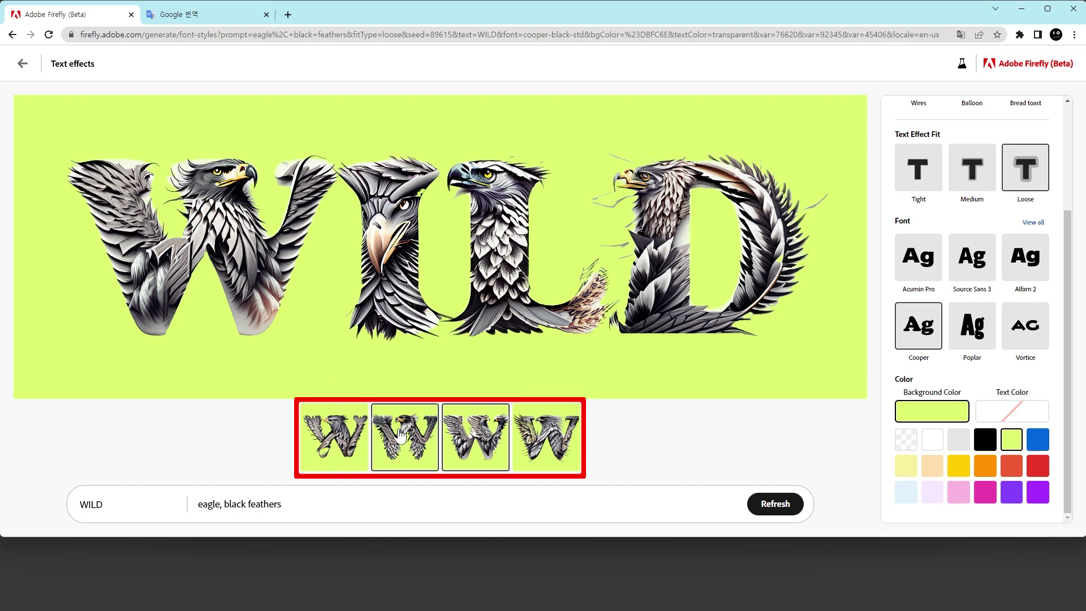
Step: Choose the fourth eagle variation, make its background transparent, and download it as PNG
{"action": "left_click", "coordinate": [550, 435]}
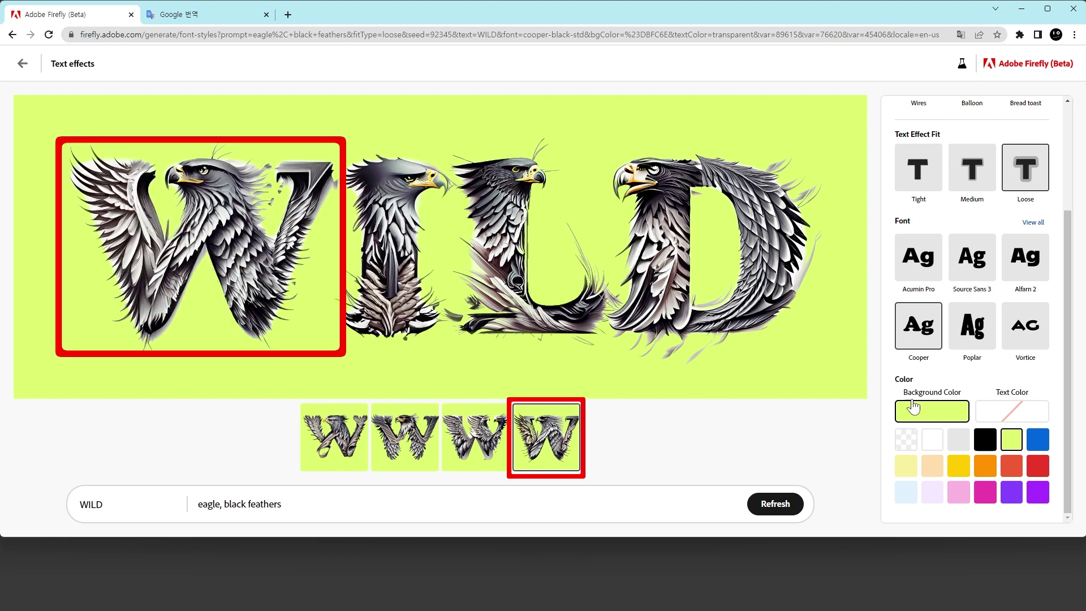
{"action": "left_click", "coordinate": [907, 441]}
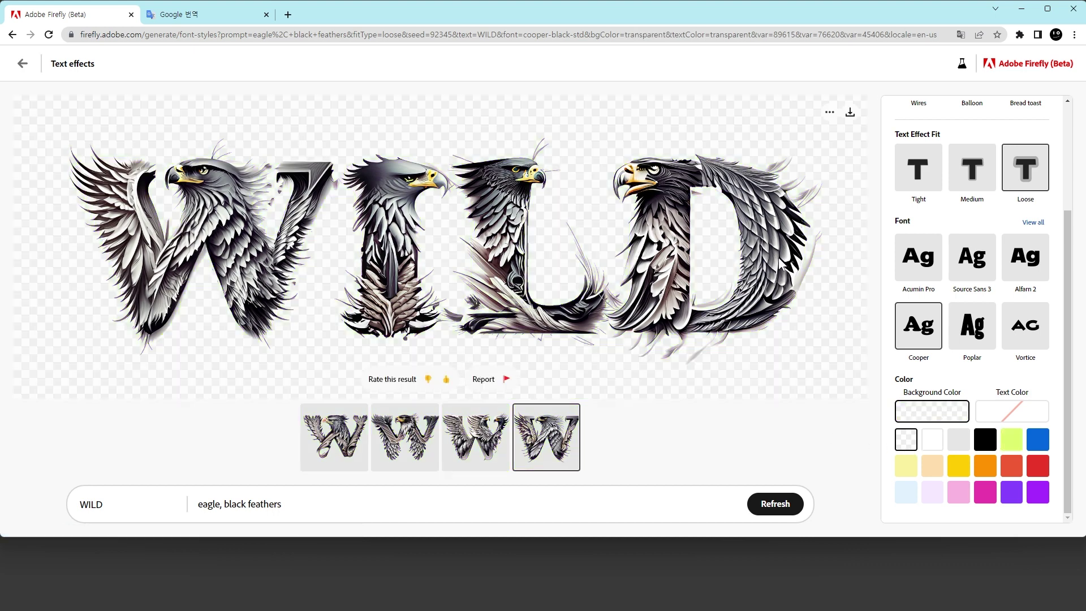
{"action": "left_click", "coordinate": [850, 113]}
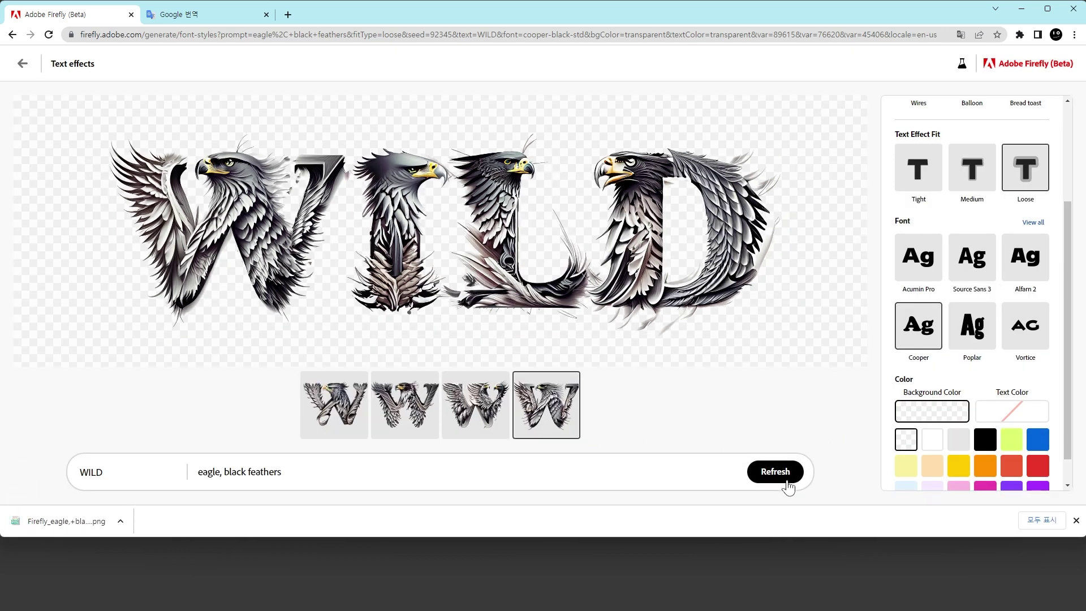
Step: Refresh the eagle variations and download two more, including the third one
{"action": "left_click", "coordinate": [783, 475]}
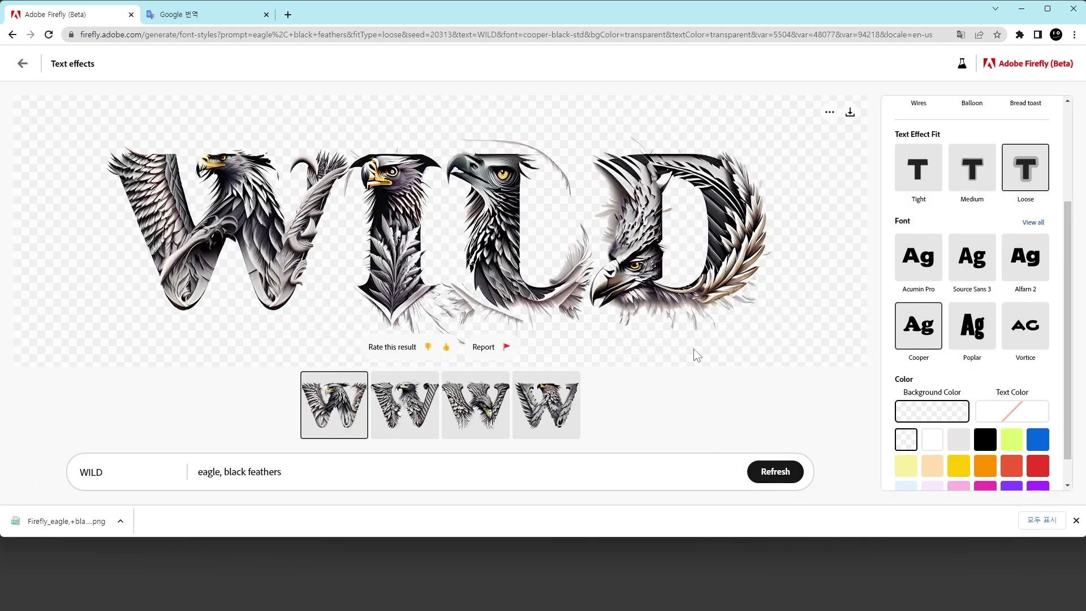
{"action": "left_click", "coordinate": [850, 113]}
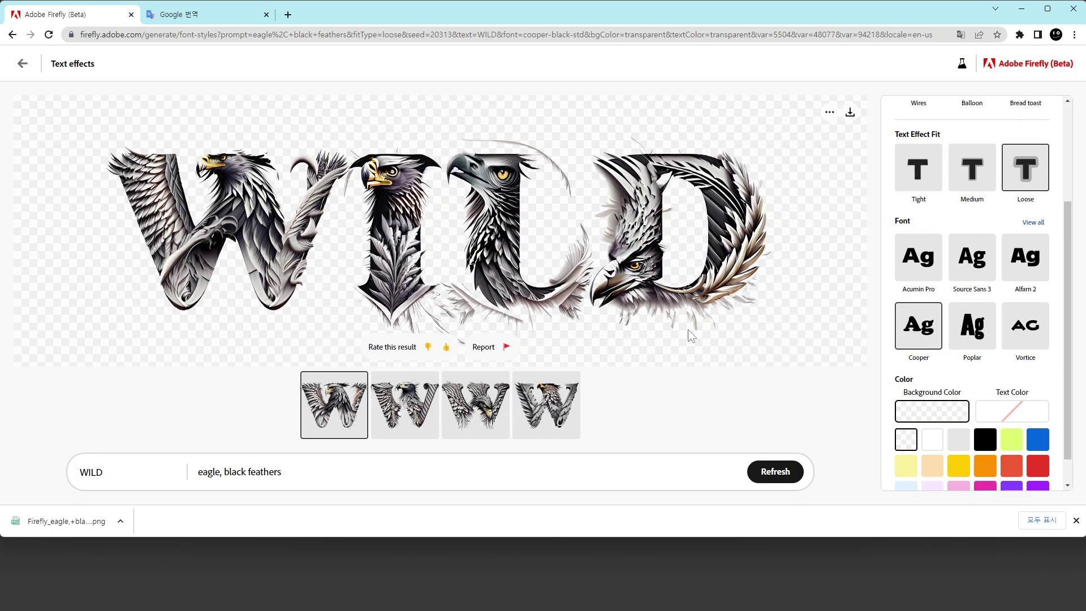
{"action": "left_click", "coordinate": [476, 405]}
{"action": "left_click", "coordinate": [850, 112]}
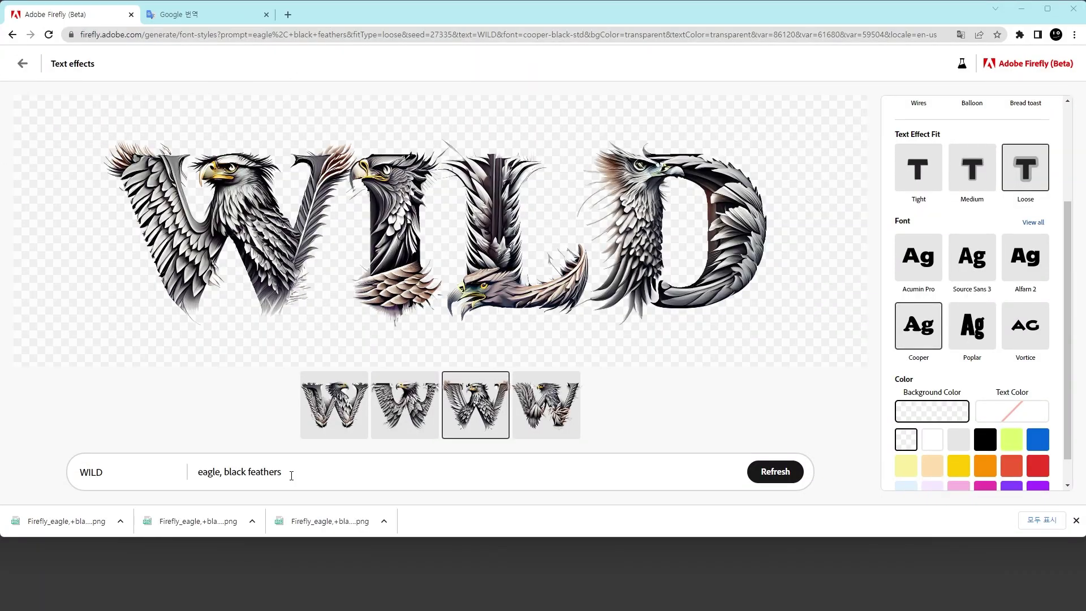
Step: Generate buffalo letters with the prompt 'Buffalo' and trim the text to ILD
{"action": "left_click_drag", "start_coordinate": [292, 476], "coordinate": [183, 482]}
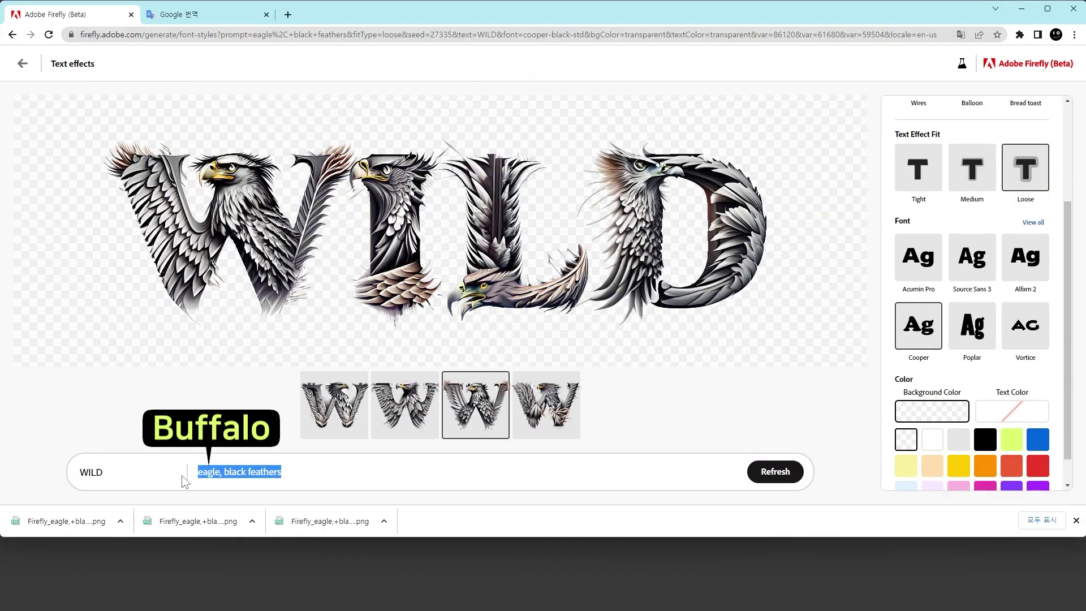
{"action": "type", "text": "Buffalo"}
{"action": "left_click", "coordinate": [779, 475]}
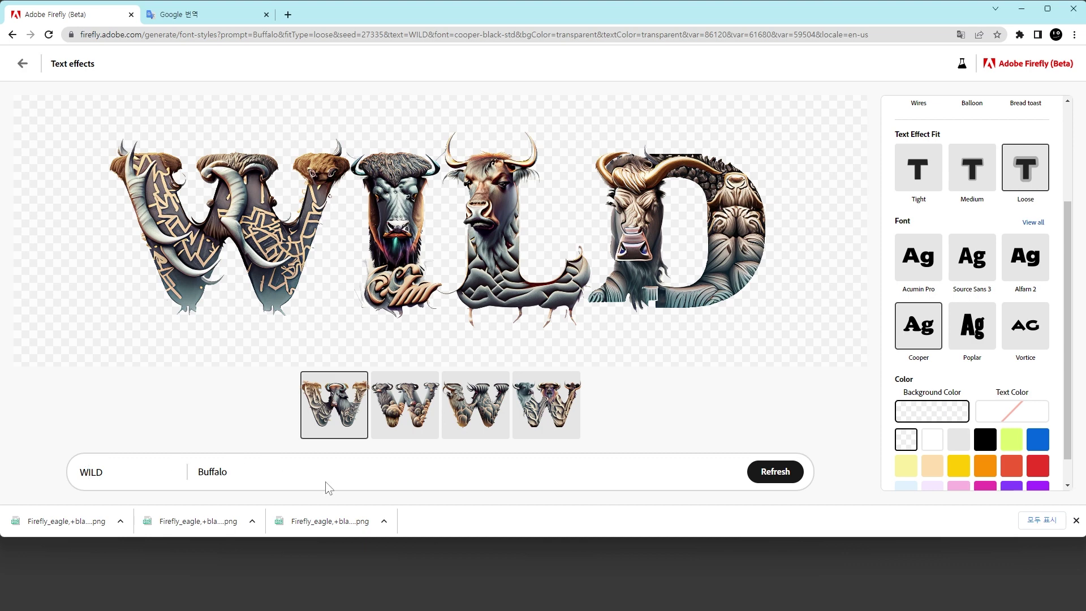
{"action": "key", "text": "BackSpace"}
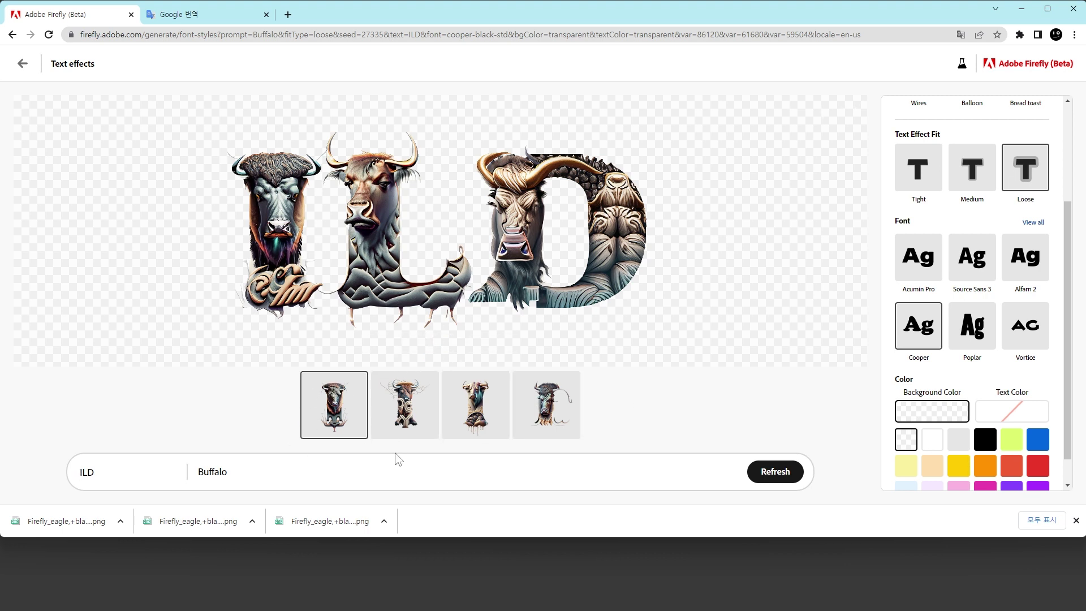
Step: Change the prompt to 'Buffalo head, brown + fur' and regenerate the letters
{"action": "type", "text": ", brown + fur"}
{"action": "left_click", "coordinate": [786, 474]}
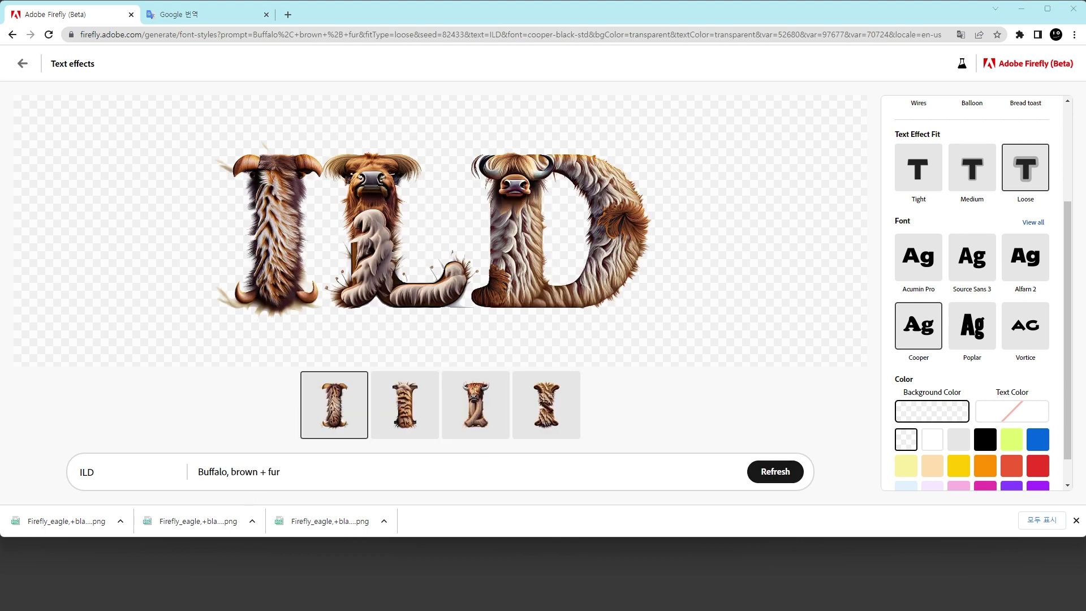
{"action": "left_click", "coordinate": [225, 473]}
{"action": "type", "text": "head"}
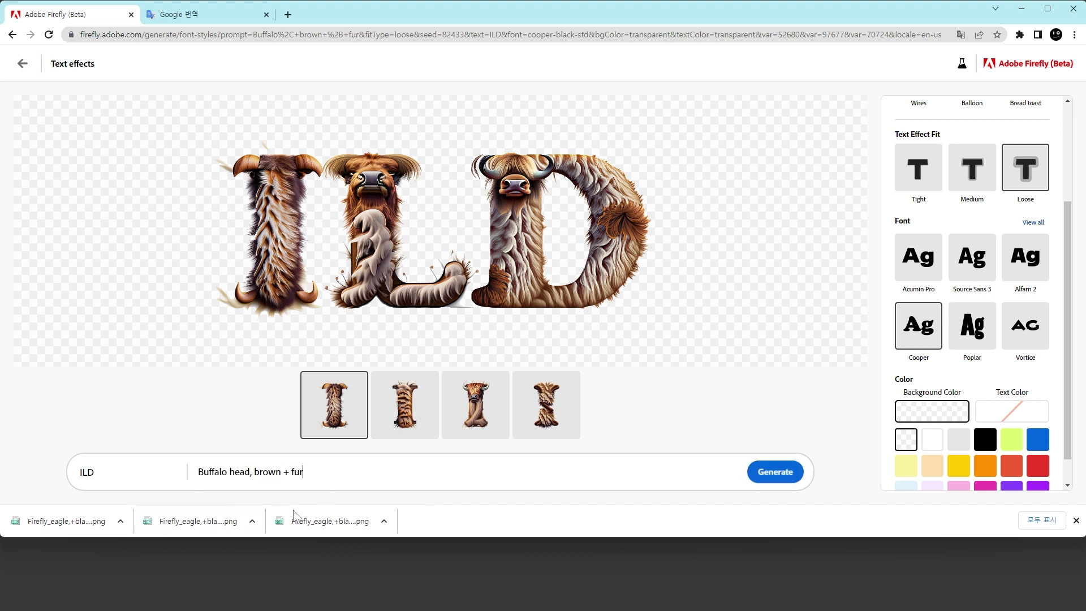
{"action": "left_click", "coordinate": [774, 473]}
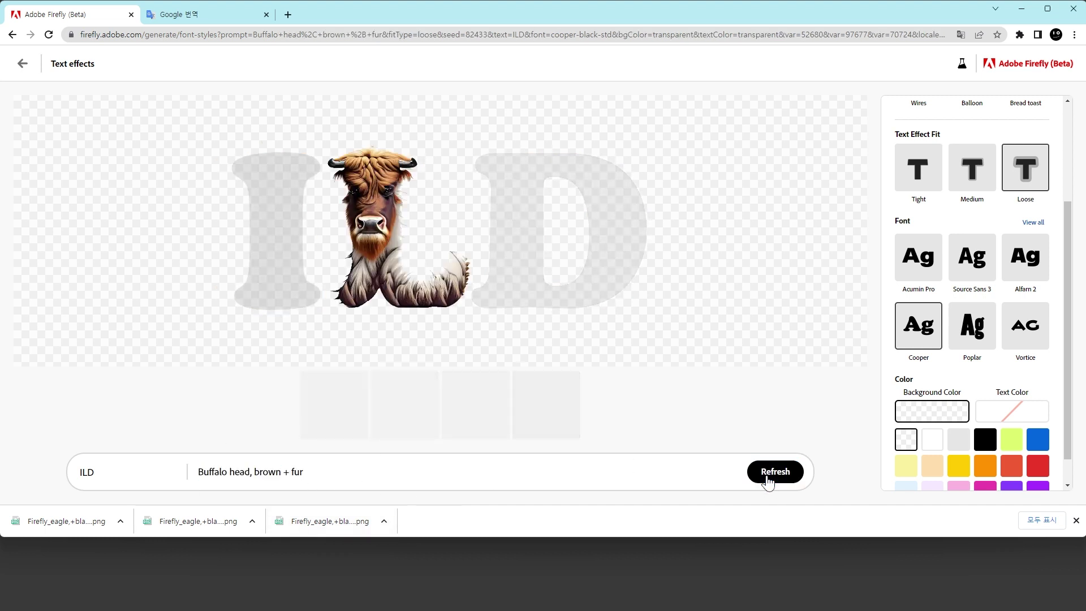
Step: Review the second and fourth variations, restore the text to WILD, and download it
{"action": "left_click", "coordinate": [405, 407]}
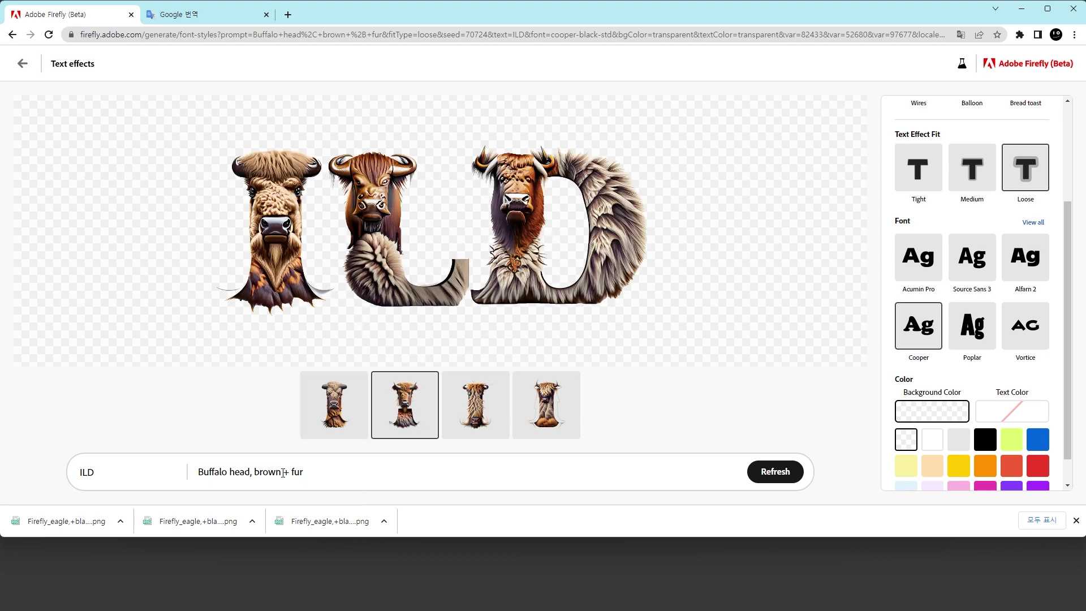
{"action": "left_click", "coordinate": [546, 405]}
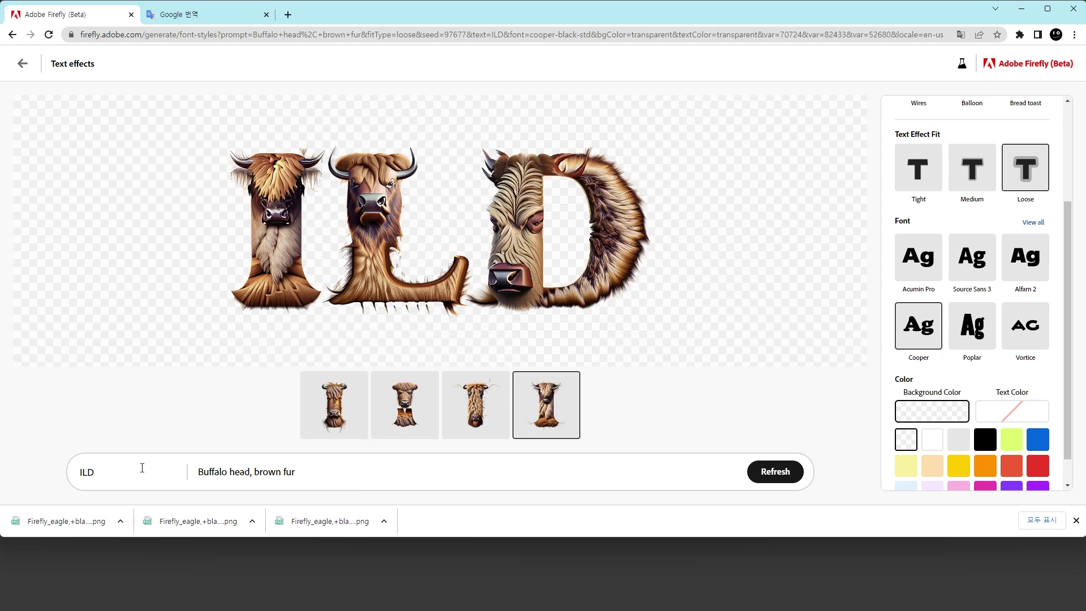
{"action": "type", "text": "W"}
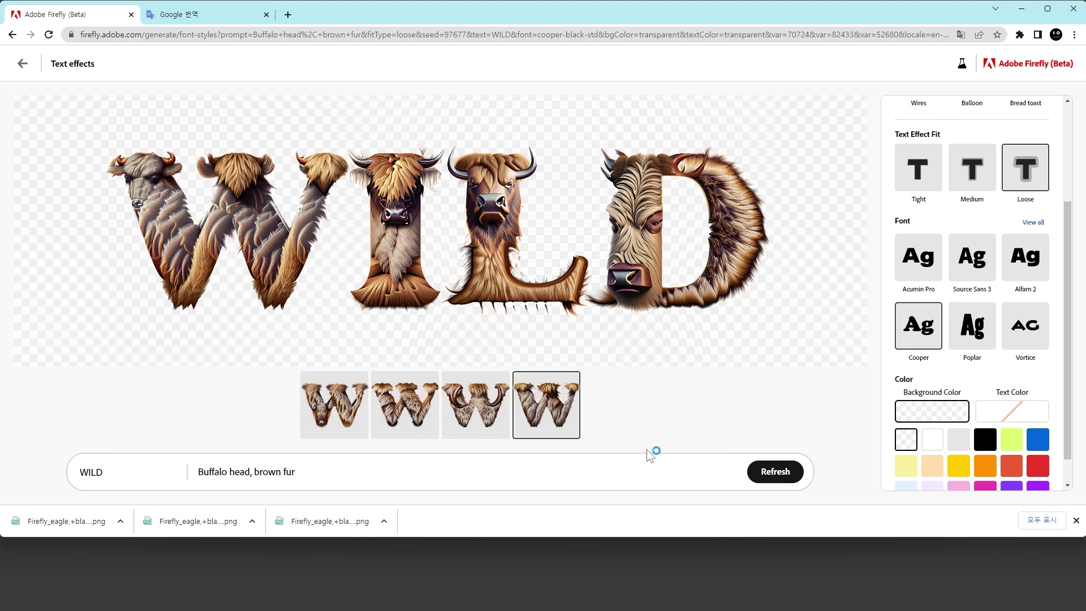
{"action": "left_click", "coordinate": [850, 112]}
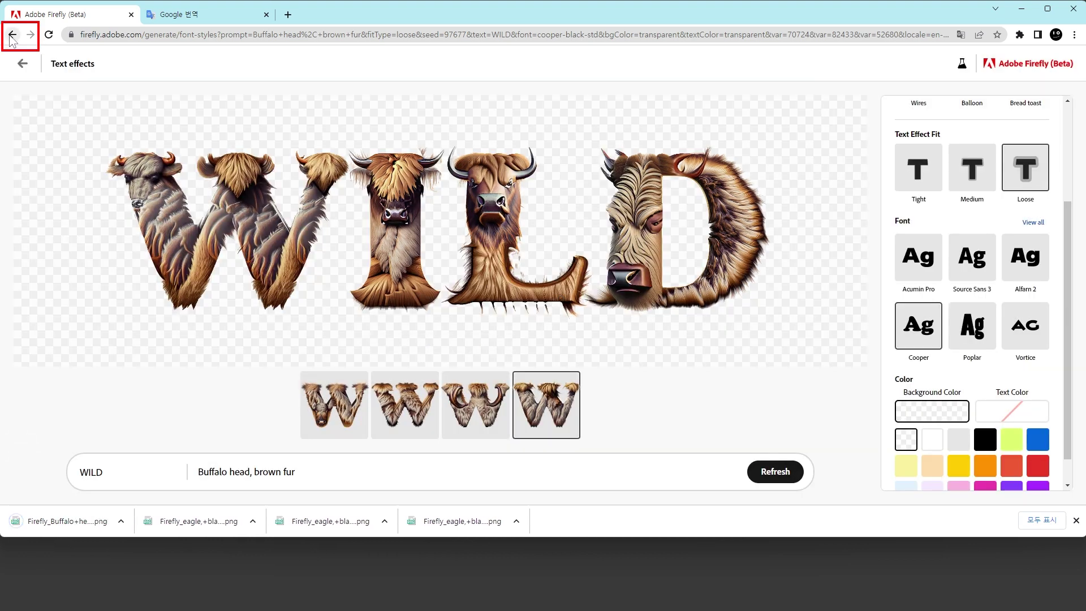
Step: Step back through earlier buffalo results, return to the WILD buffalo-head result, and download it again
{"action": "left_click", "coordinate": [12, 35]}
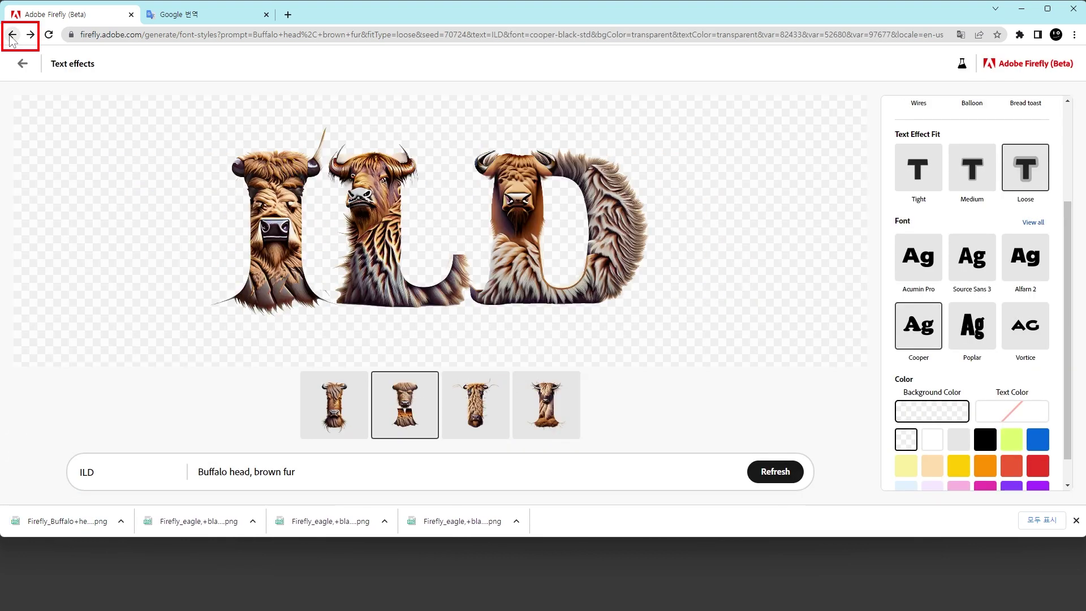
{"action": "left_click", "coordinate": [12, 36]}
{"action": "left_click", "coordinate": [11, 36]}
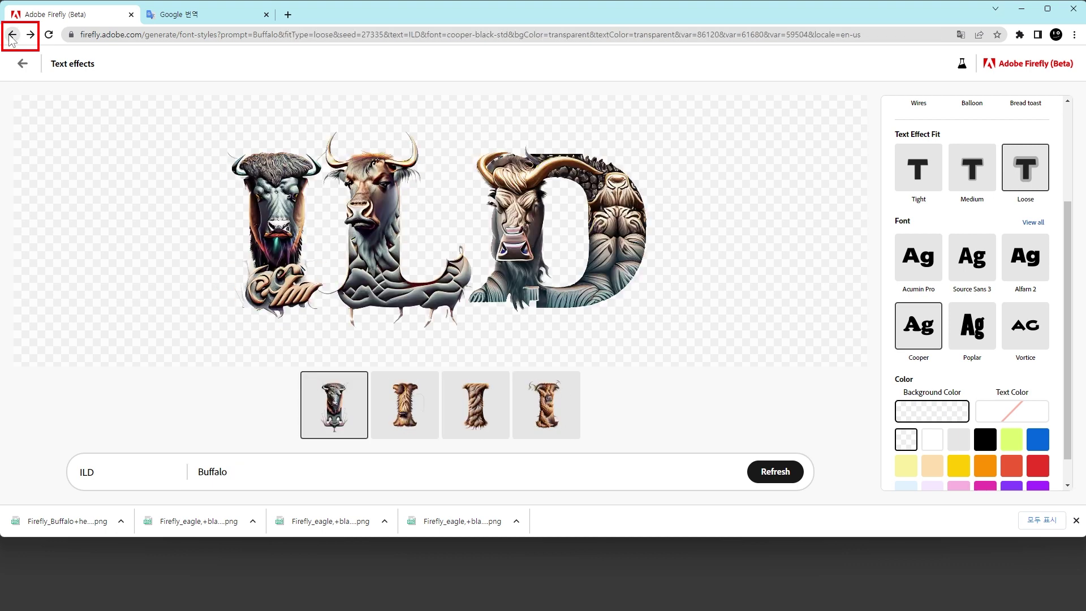
{"action": "left_click", "coordinate": [31, 36]}
{"action": "key", "text": "alt+Right"}
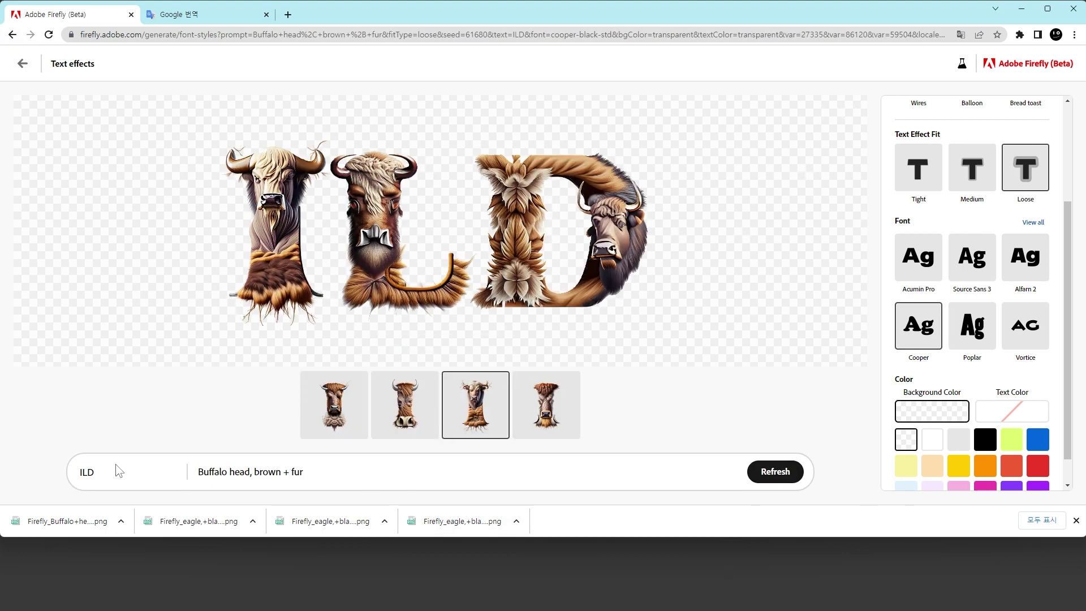
{"action": "key", "text": "alt+Right"}
{"action": "left_click", "coordinate": [830, 90]}
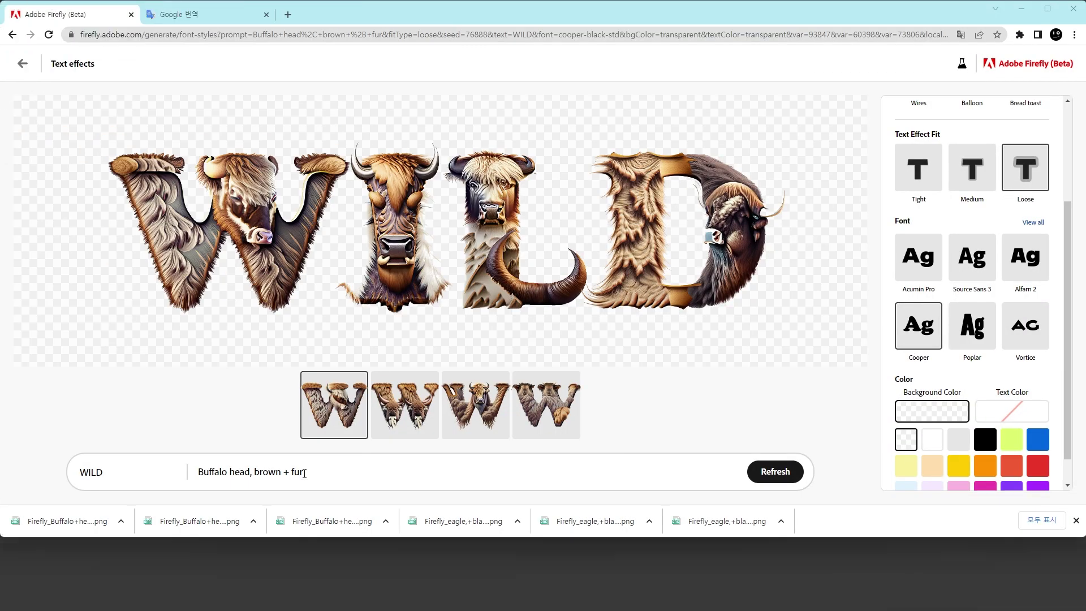
Step: Generate WILD with the prompt 'cute flamingo, lots of pink feathers'
{"action": "triple_click", "coordinate": [351, 474]}
{"action": "type", "text": "flamingo"}
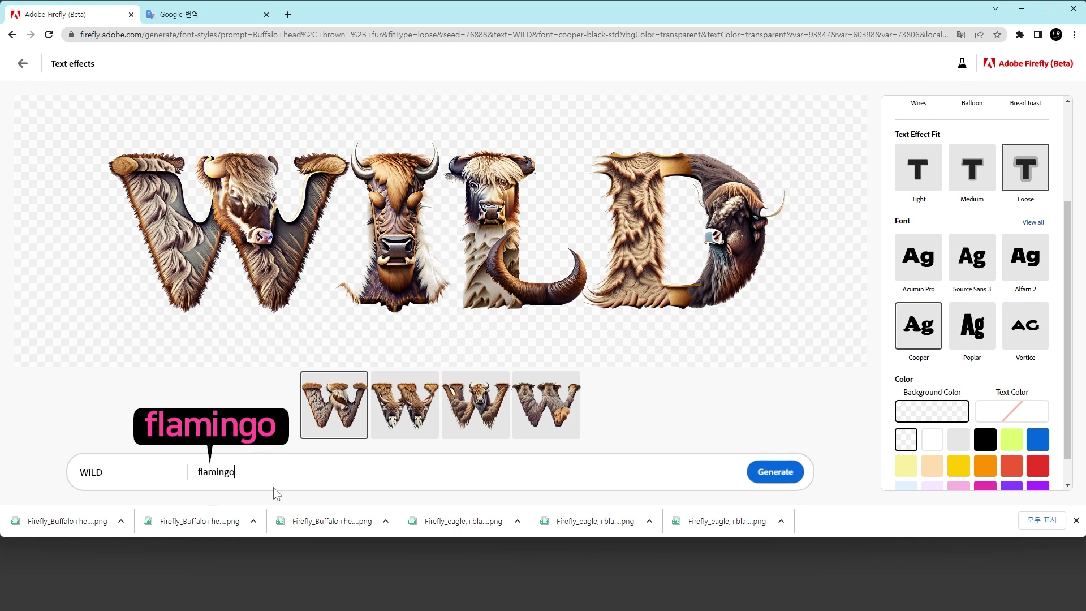
{"action": "left_click", "coordinate": [772, 476]}
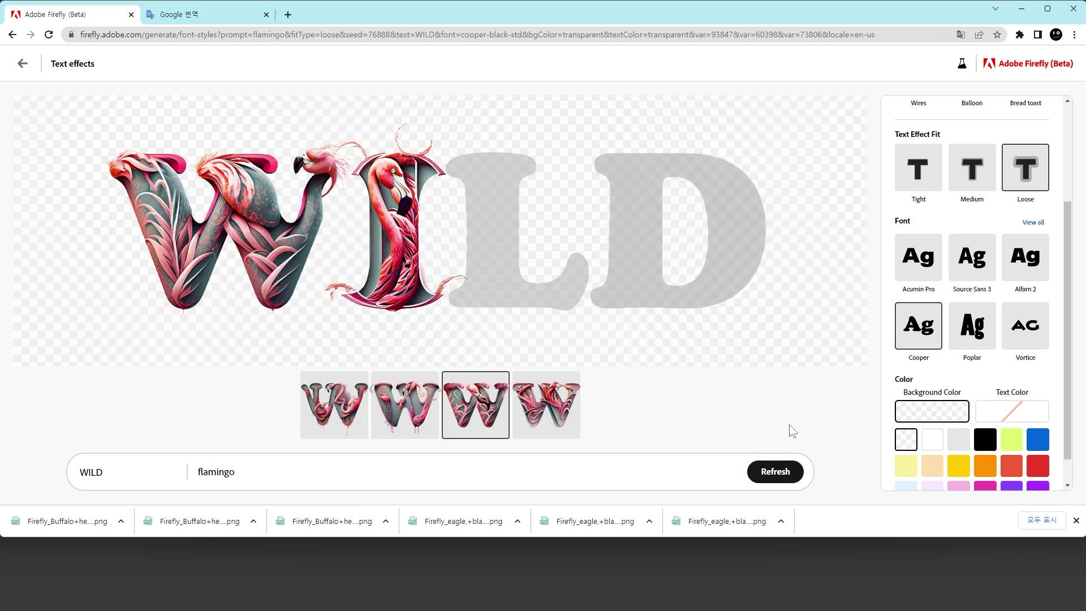
{"action": "type", "text": "cute flamingo, lots of pink feathers"}
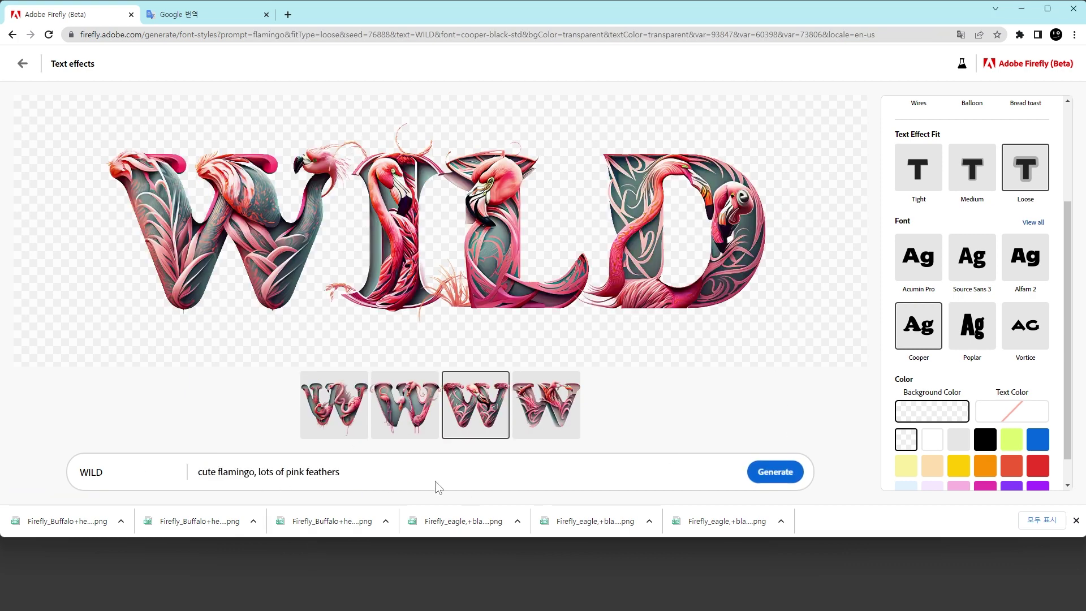
{"action": "left_click", "coordinate": [775, 472]}
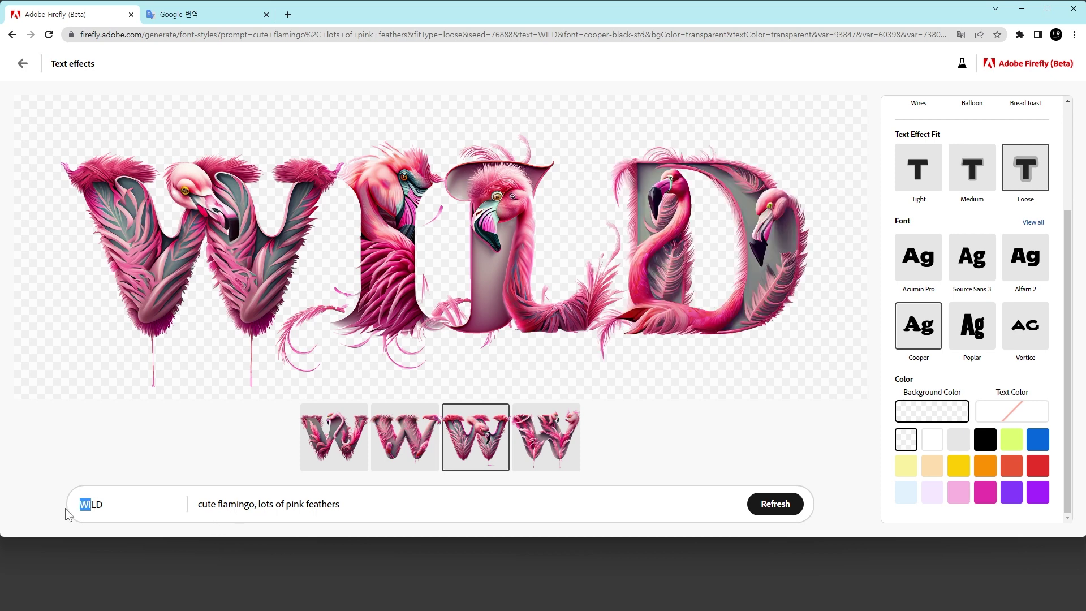
Step: Regenerate only the LD letters, pick a new L, restore WI, and download the flamingo WILD
{"action": "key", "text": "BackSpace"}
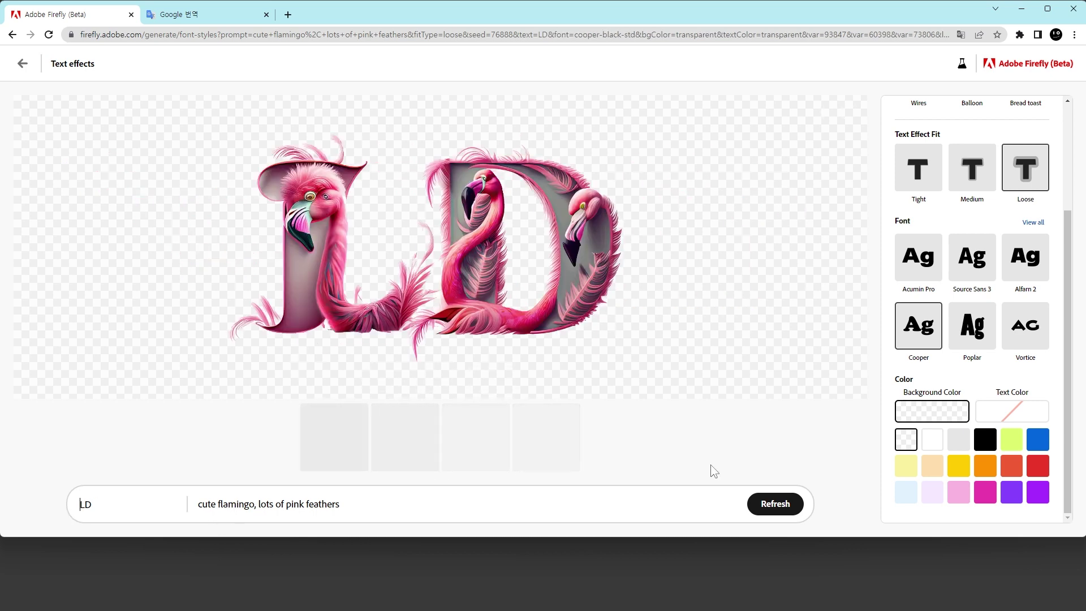
{"action": "left_click", "coordinate": [403, 440]}
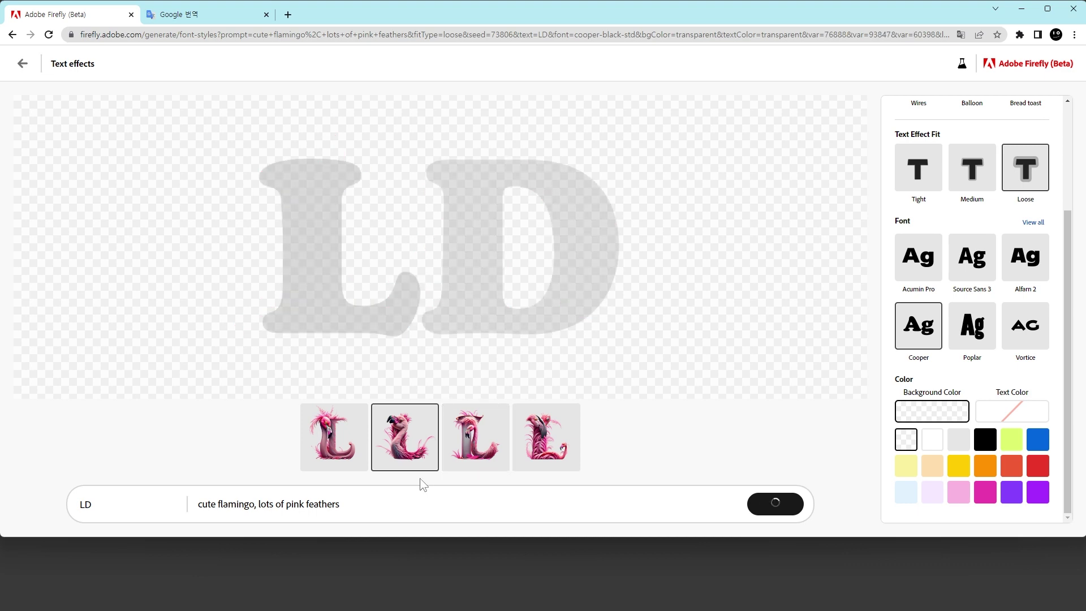
{"action": "left_click", "coordinate": [776, 504]}
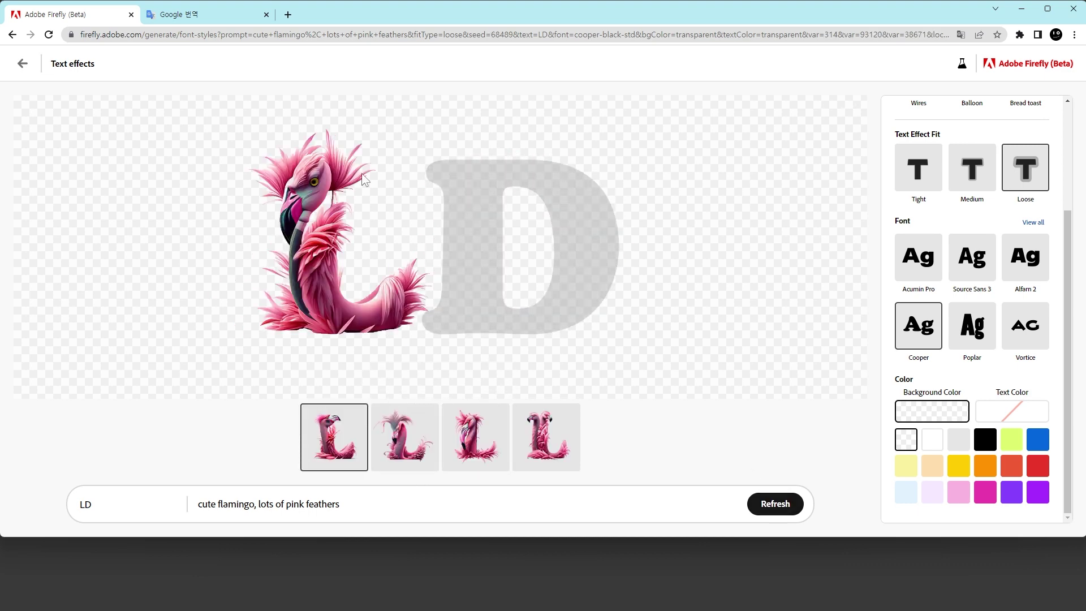
{"action": "type", "text": "WI"}
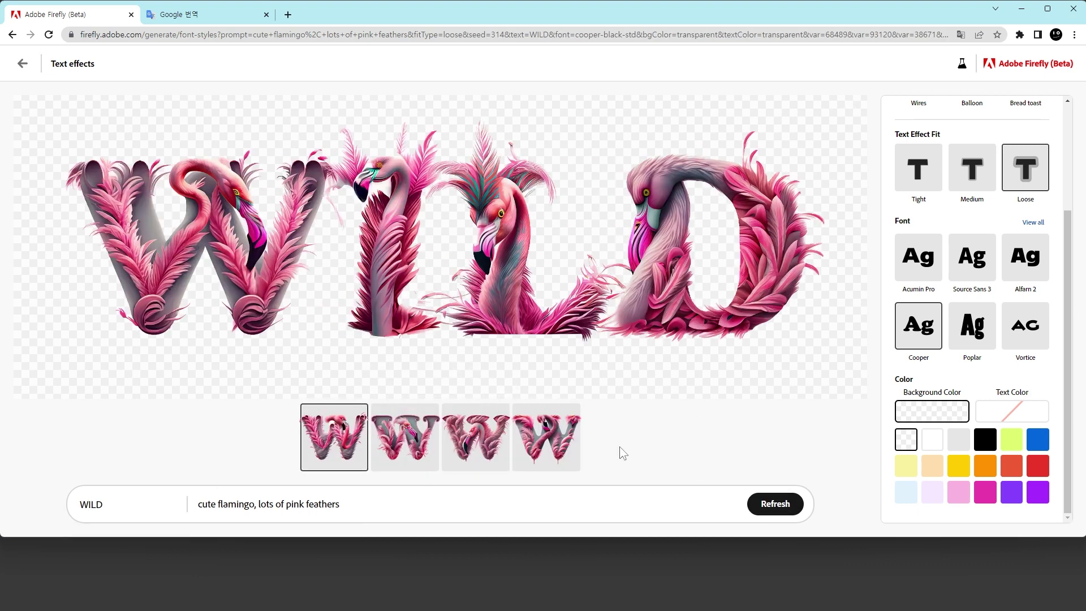
{"action": "left_click", "coordinate": [726, 399]}
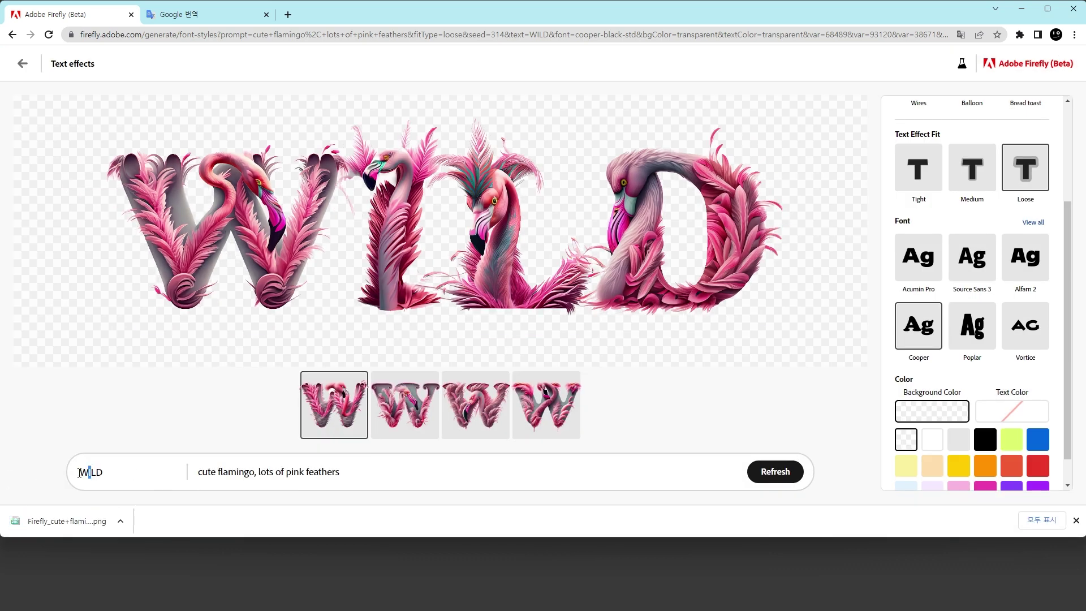
Step: Rework LD again, settle on the previous variation, and download the final flamingo WILD
{"action": "key", "text": "BackSpace"}
{"action": "key", "text": "BackSpace"}
{"action": "left_click", "coordinate": [546, 413]}
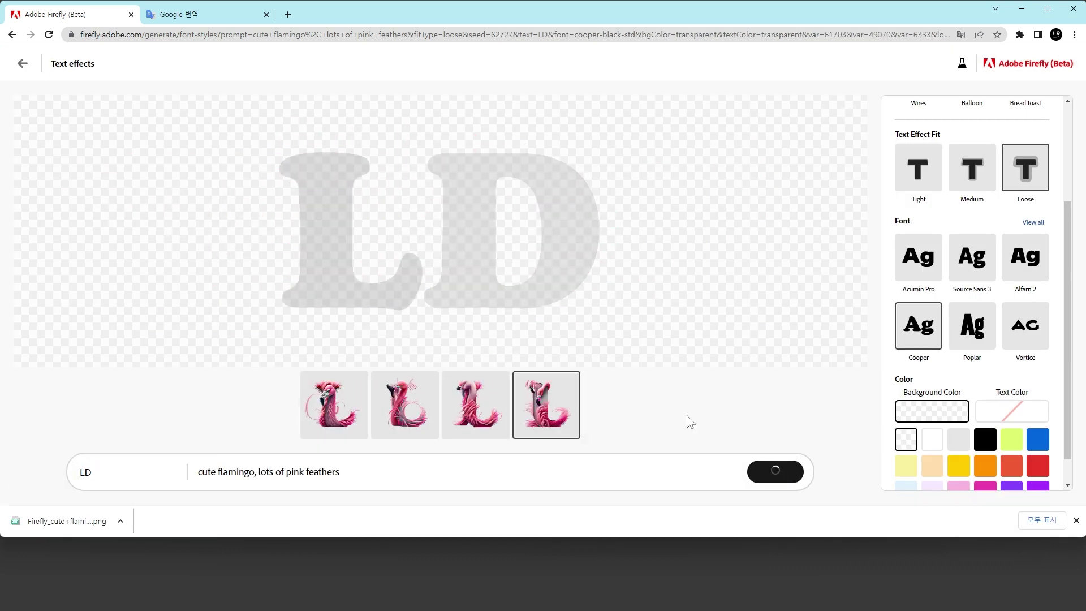
{"action": "left_click", "coordinate": [12, 35]}
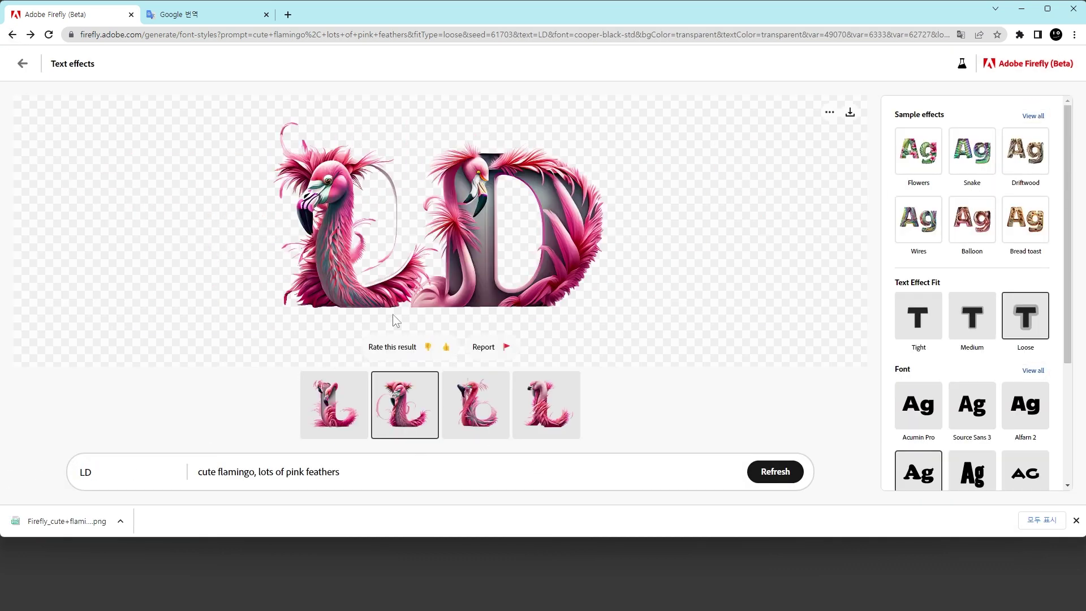
{"action": "type", "text": "WI"}
{"action": "left_click", "coordinate": [850, 113]}
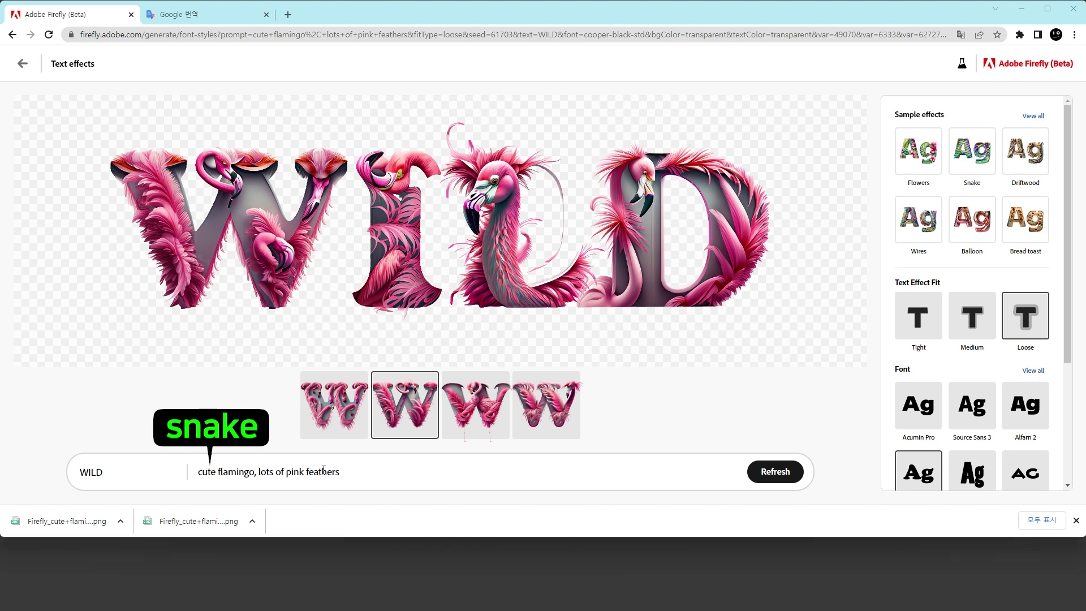
Step: Generate the letters with the prompt 'snake head, green scales'
{"action": "triple_click", "coordinate": [324, 470]}
{"action": "type", "text": "snake"}
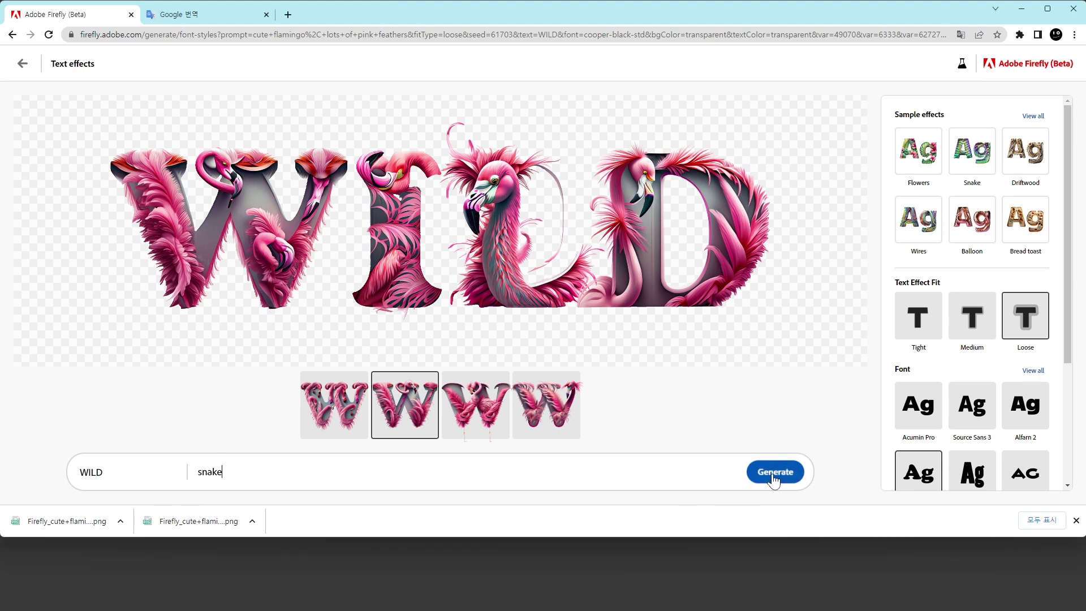
{"action": "left_click", "coordinate": [774, 473]}
{"action": "type", "text": "head, green scales"}
{"action": "left_click", "coordinate": [778, 512]}
Step: Download the holographic snake WILD and the finished green snake WILD lettering as PNGs
{"action": "left_click_drag", "start_coordinate": [147, 503], "coordinate": [21, 516]}
{"action": "type", "text": "D"}
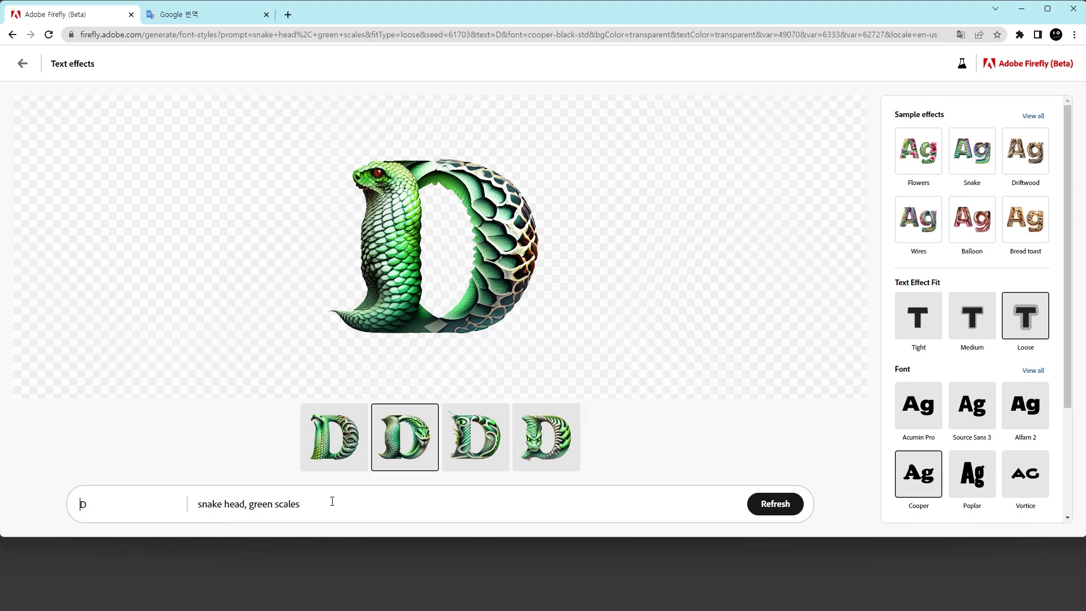
{"action": "left_click", "coordinate": [12, 35]}
{"action": "type", "text": "WIL"}
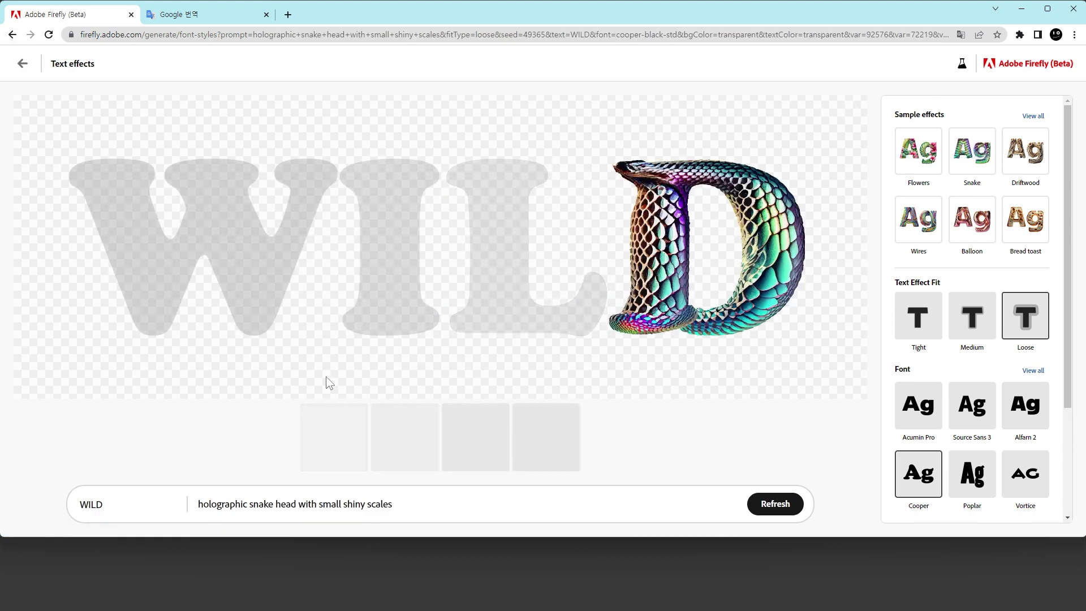
{"action": "left_click", "coordinate": [851, 109]}
{"action": "type", "text": "W"}
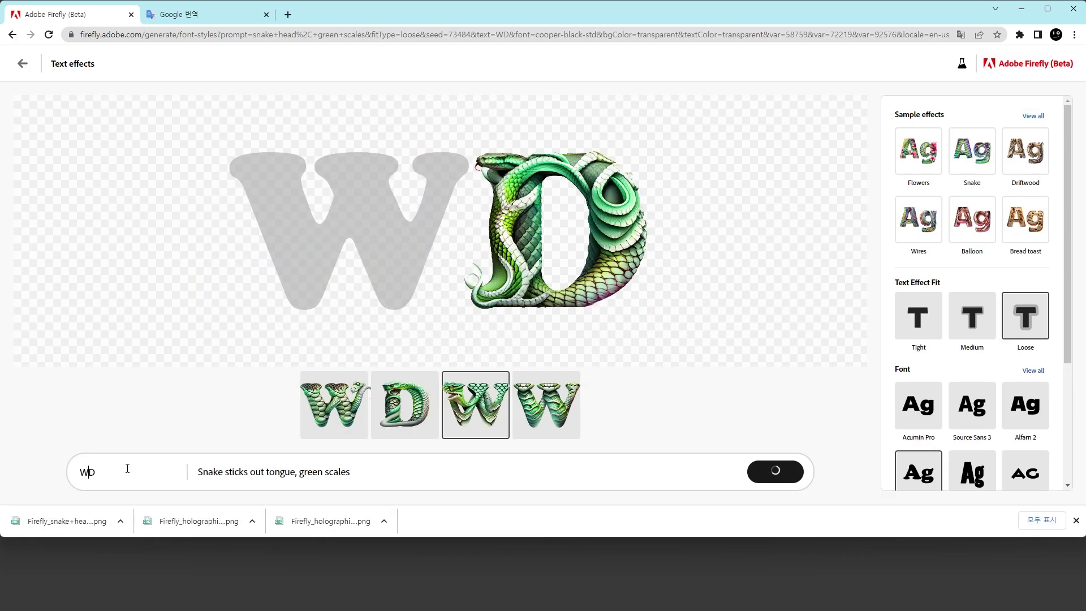
{"action": "type", "text": "IL"}
{"action": "left_click", "coordinate": [850, 109]}
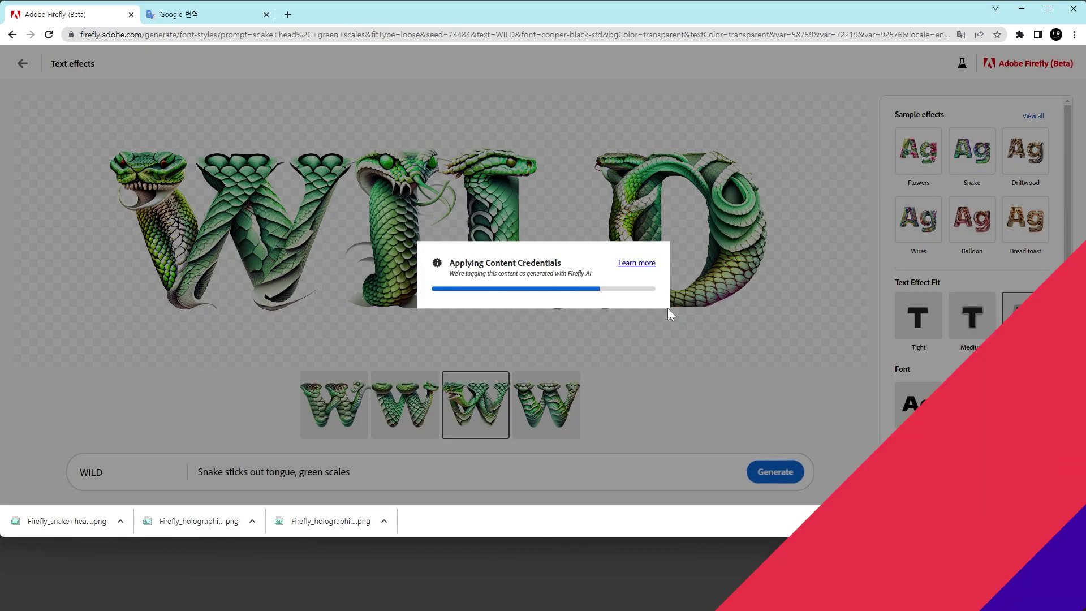
{"action": "scroll", "coordinate": [1075, 142], "scroll_direction": "down", "scroll_amount": 2}
{"action": "type", "text": "ountains and trees"}
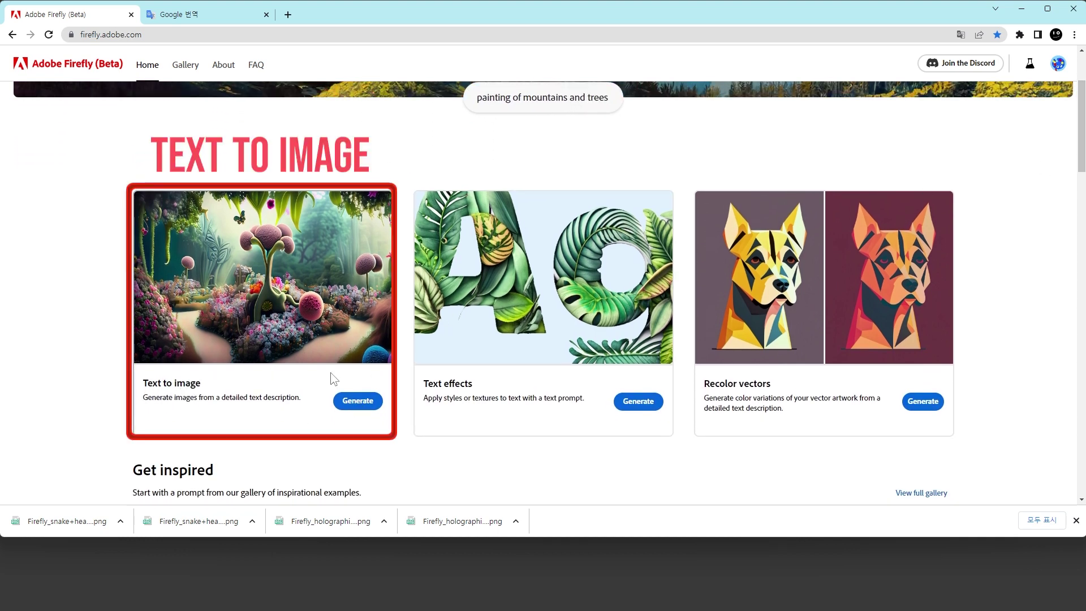
Step: Generate four Art images from 'wild forest with ancient trees. leafy jungle' in Text to image
{"action": "left_click", "coordinate": [357, 401]}
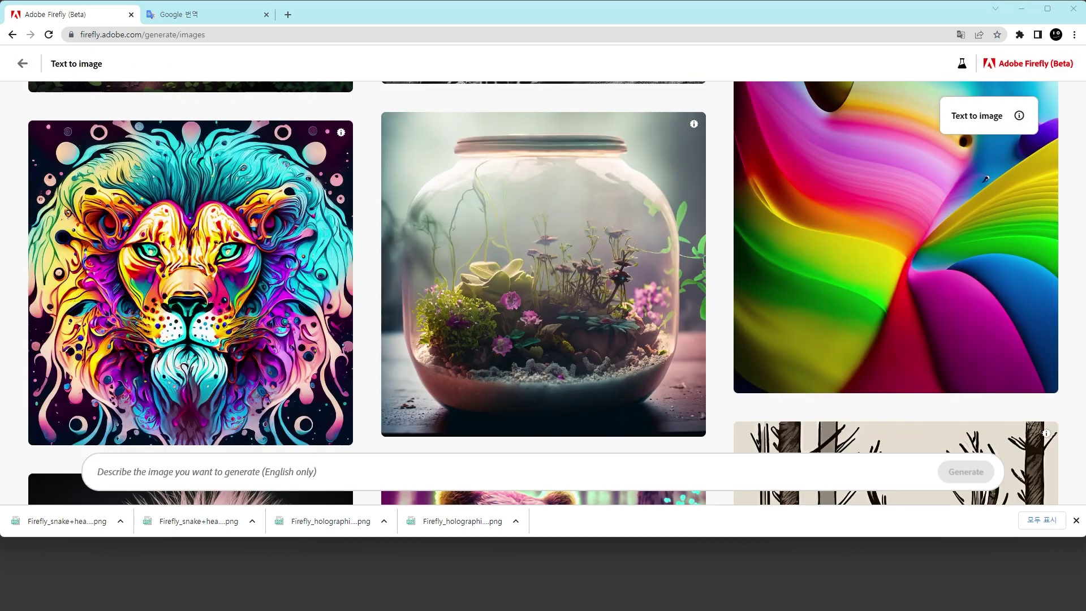
{"action": "type", "text": "wild+forest with ancient trees. leafy jungle"}
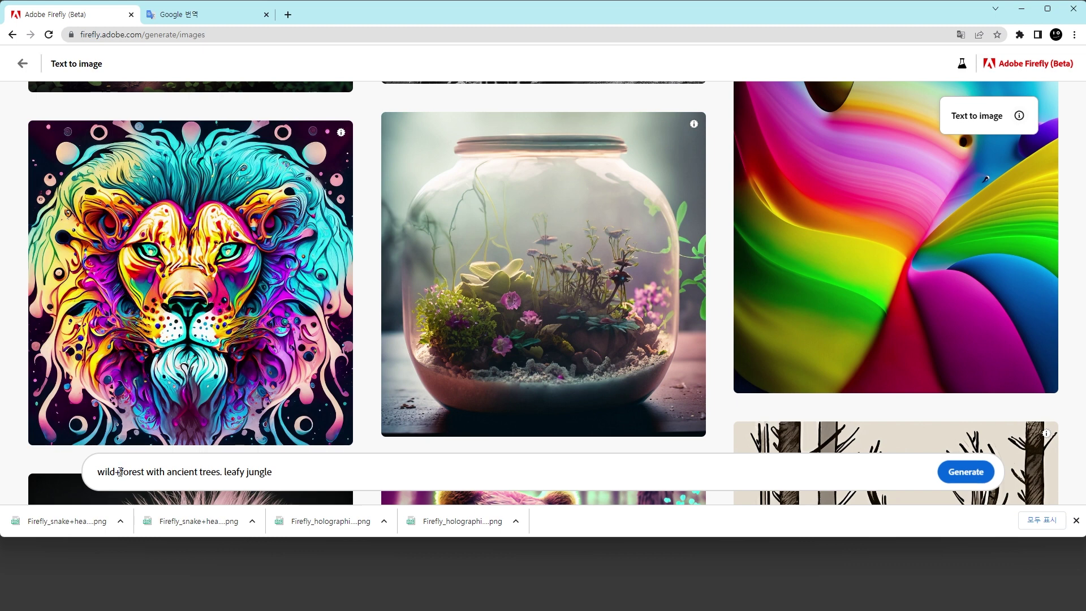
{"action": "key", "text": "BackSpace"}
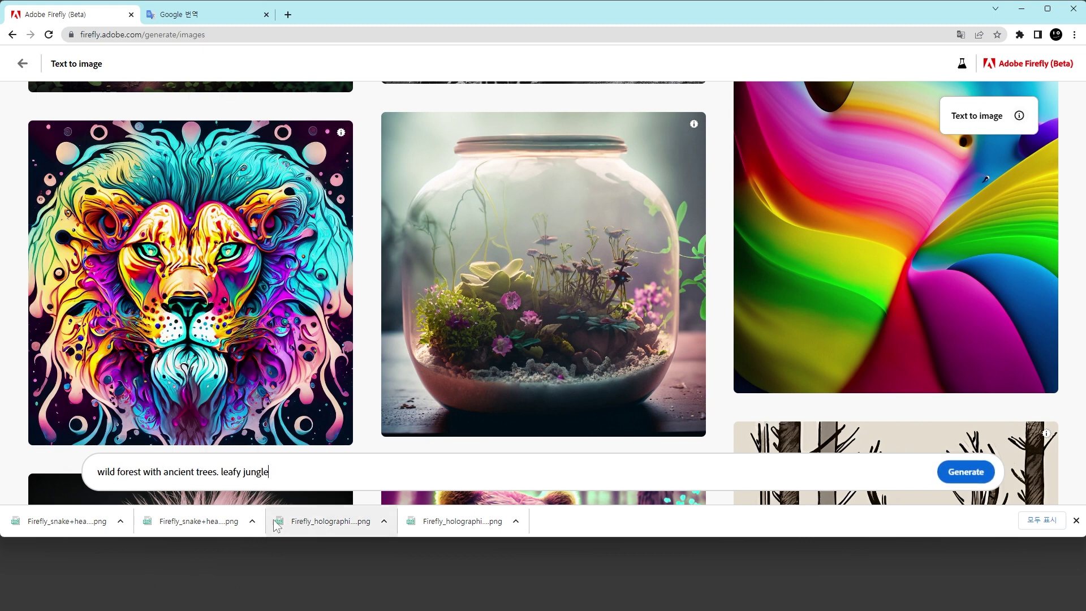
{"action": "left_click", "coordinate": [966, 472]}
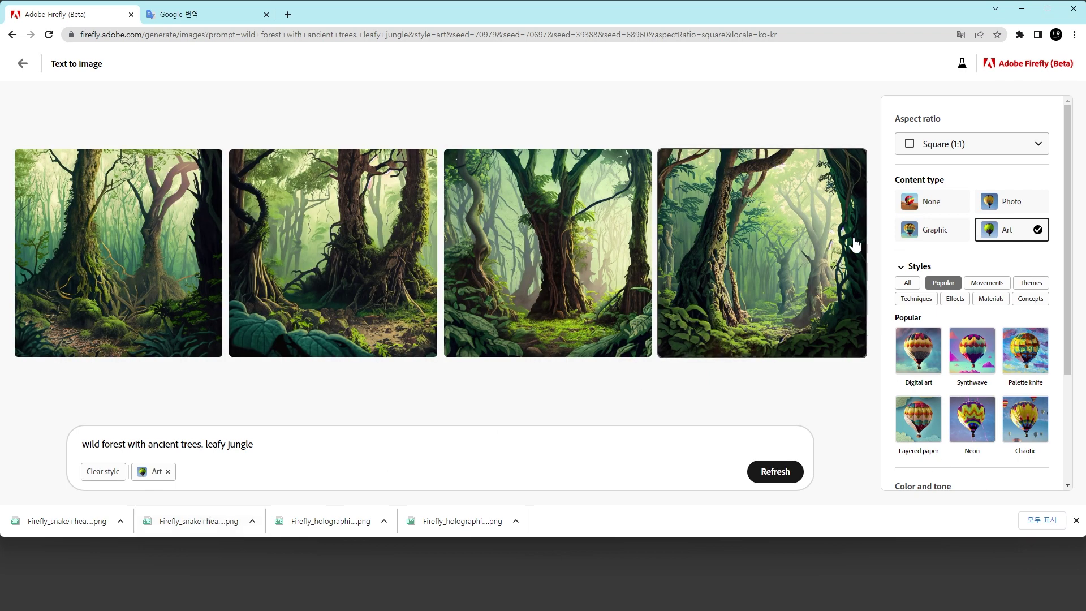
Step: Switch the forest images to Widescreen 16:9 with Fantasy style, Dramatic lighting and Close up composition
{"action": "left_click", "coordinate": [1035, 151]}
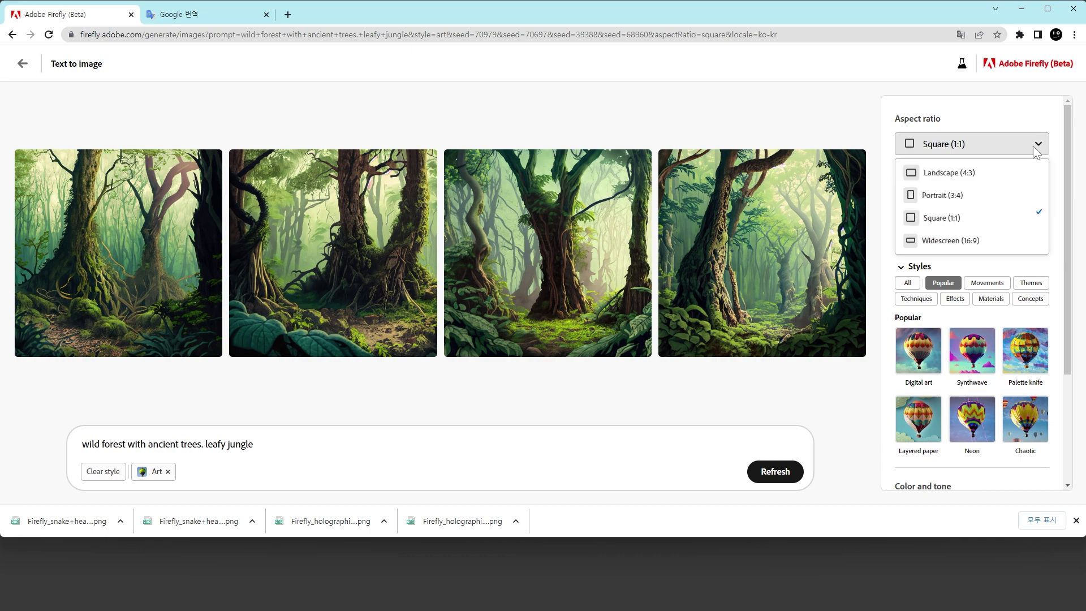
{"action": "left_click", "coordinate": [970, 243]}
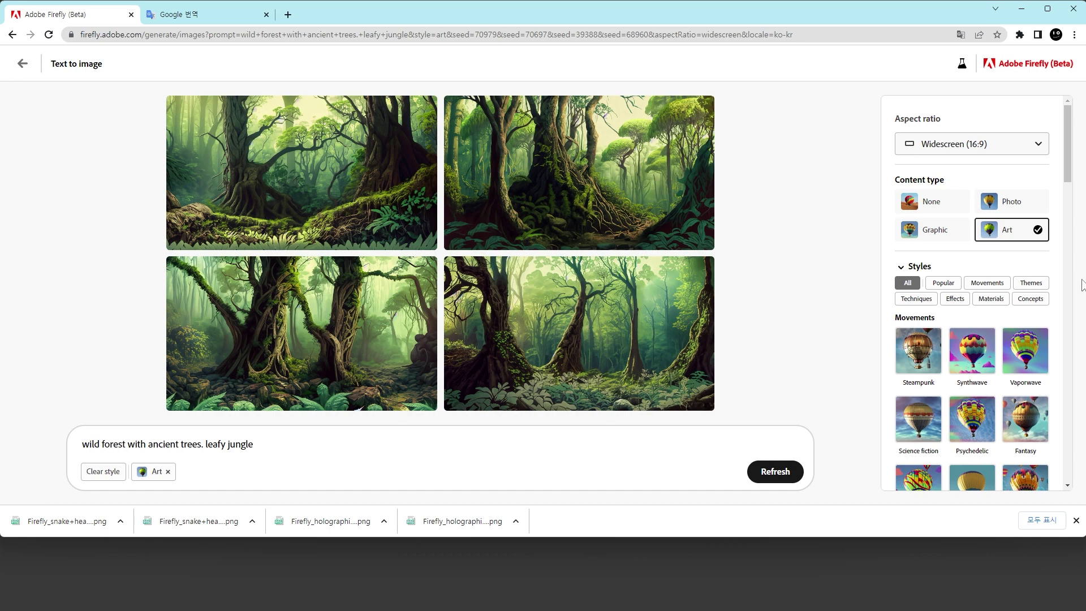
{"action": "left_click", "coordinate": [1026, 421]}
{"action": "scroll", "coordinate": [984, 311], "scroll_direction": "down", "scroll_amount": 15}
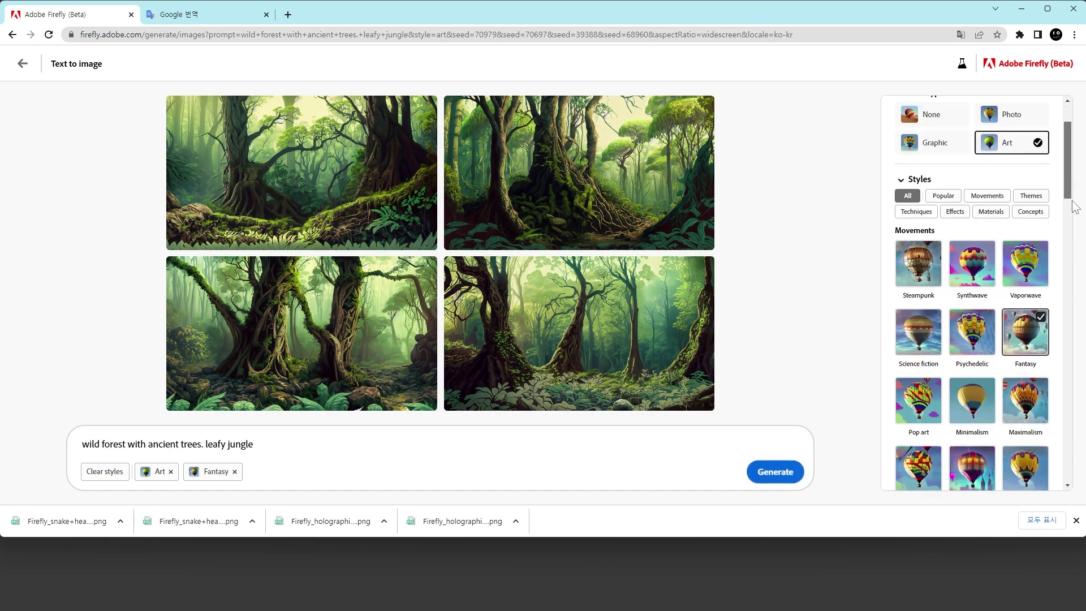
{"action": "left_click", "coordinate": [970, 413]}
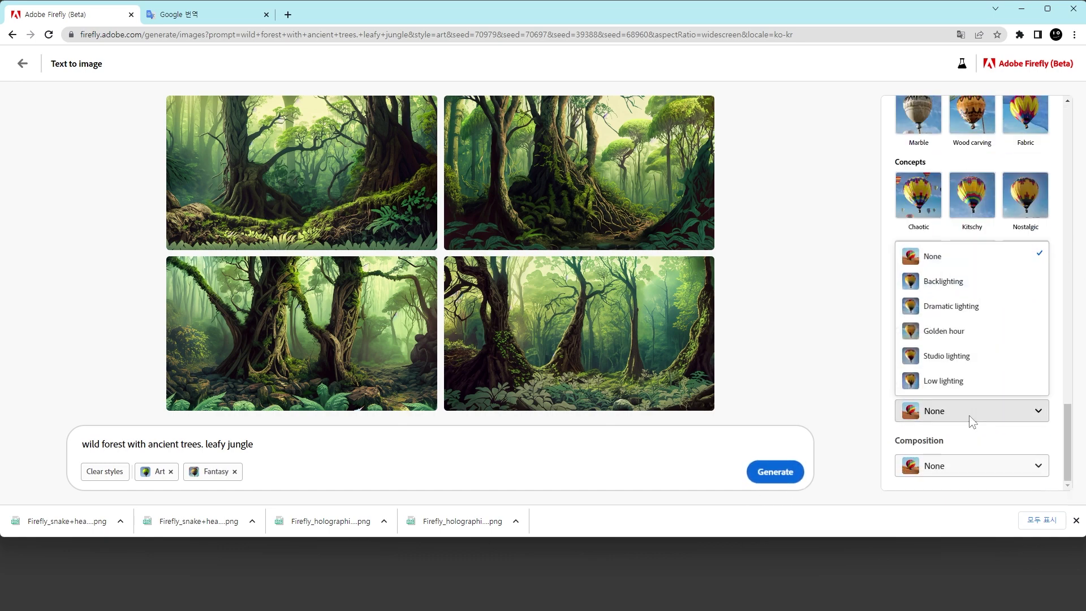
{"action": "left_click", "coordinate": [942, 308]}
{"action": "left_click", "coordinate": [1013, 466]}
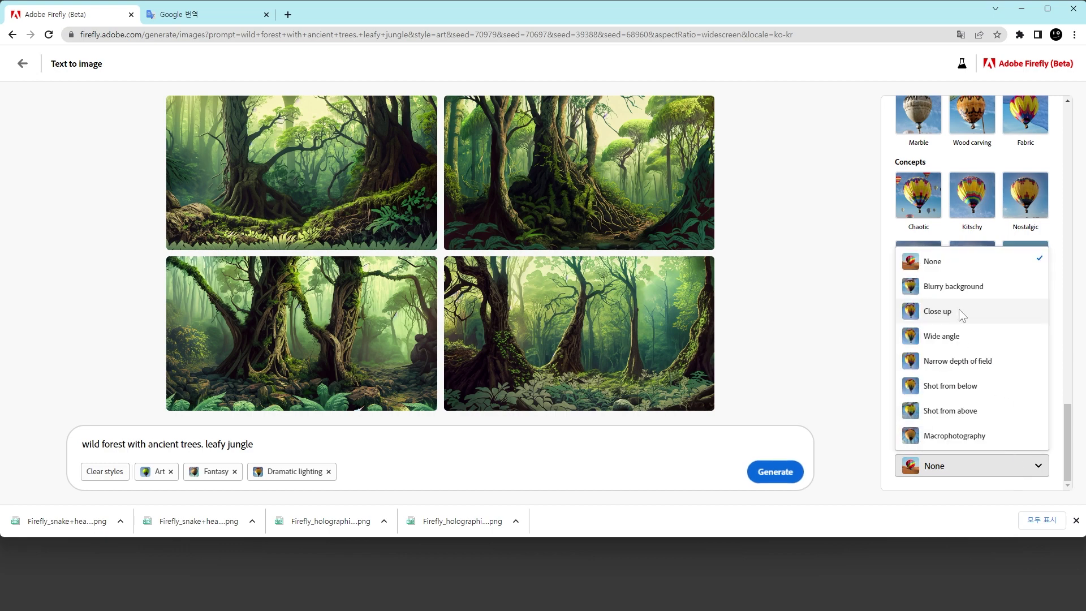
{"action": "left_click", "coordinate": [959, 310]}
Step: Refresh the forest images with the new styles and download the top-left result
{"action": "mouse_move", "coordinate": [578, 333]}
{"action": "left_click", "coordinate": [729, 284]}
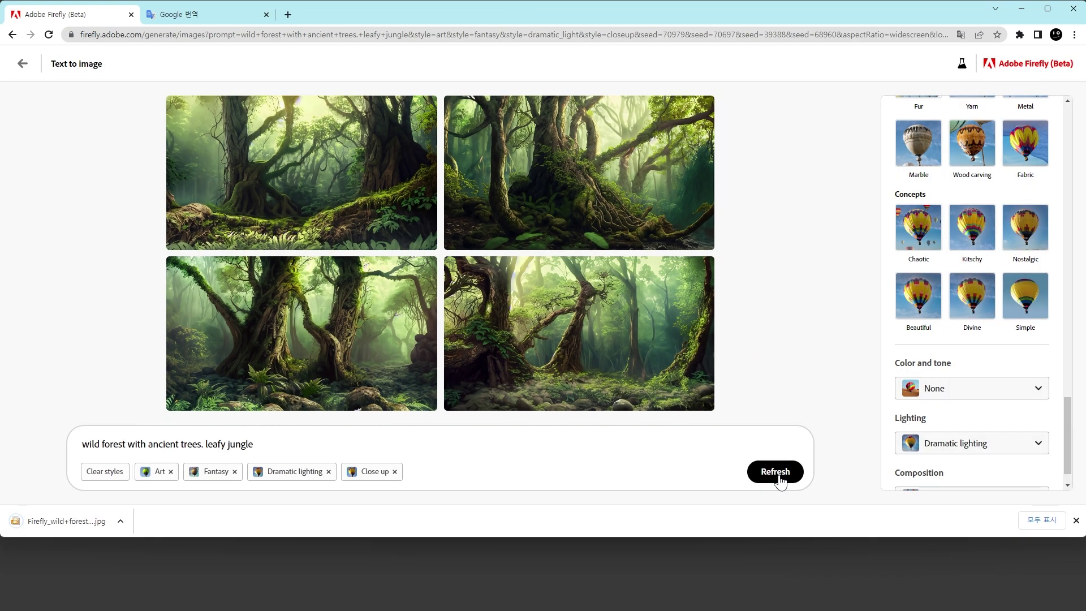
{"action": "left_click", "coordinate": [778, 476]}
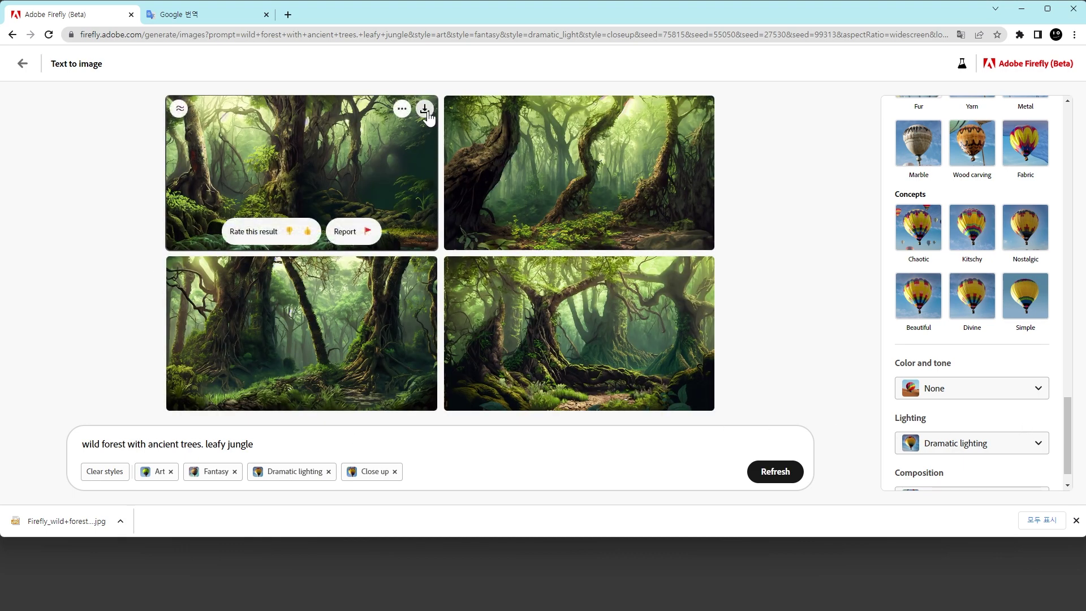
{"action": "left_click", "coordinate": [424, 109]}
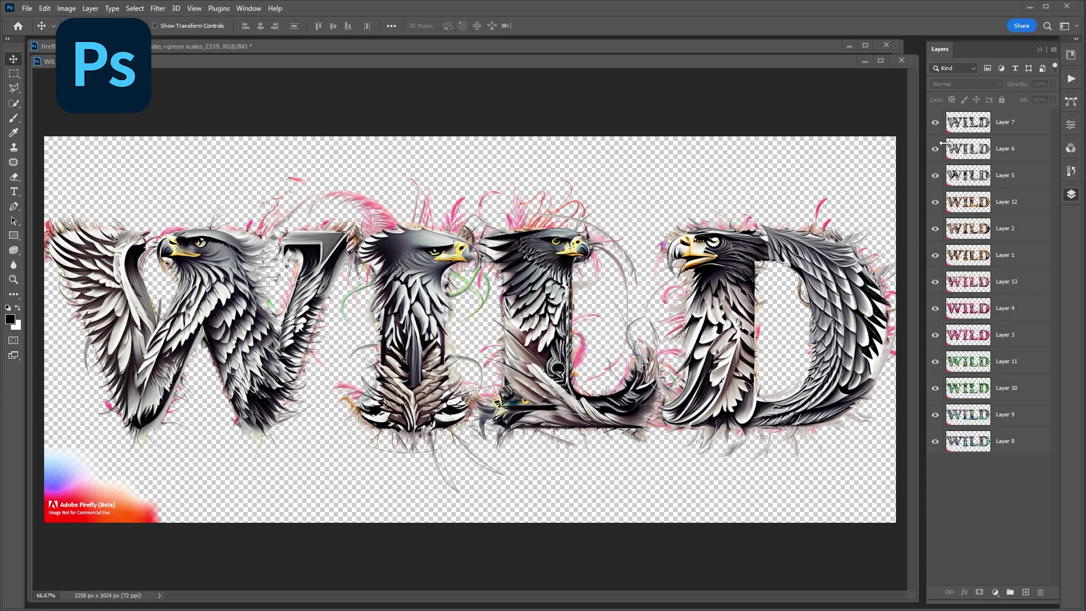
{"action": "left_click", "coordinate": [67, 8]}
{"action": "left_click", "coordinate": [84, 93]}
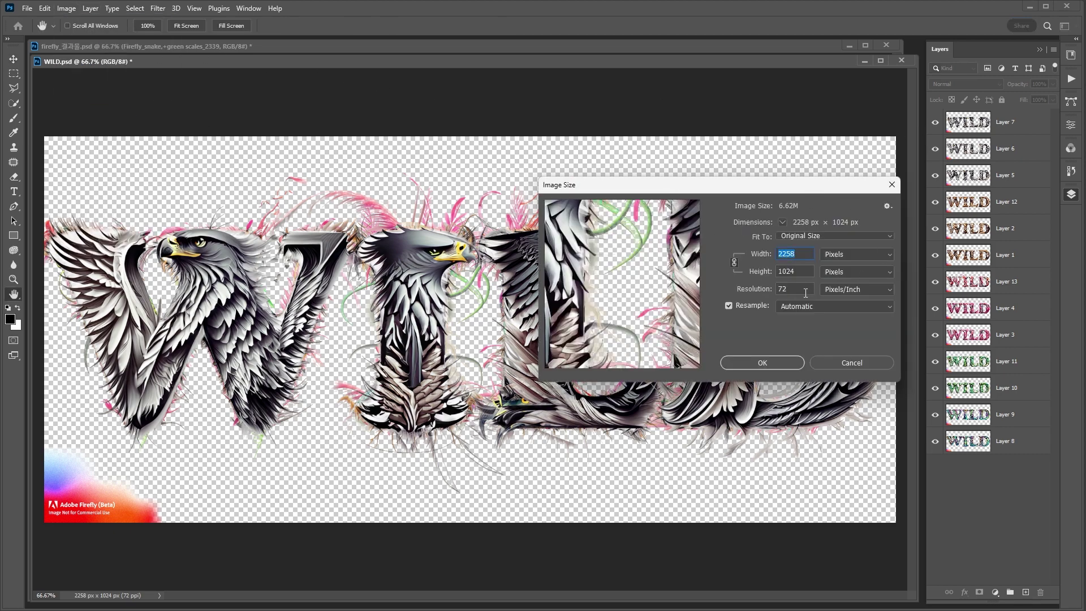
{"action": "left_click", "coordinate": [860, 363]}
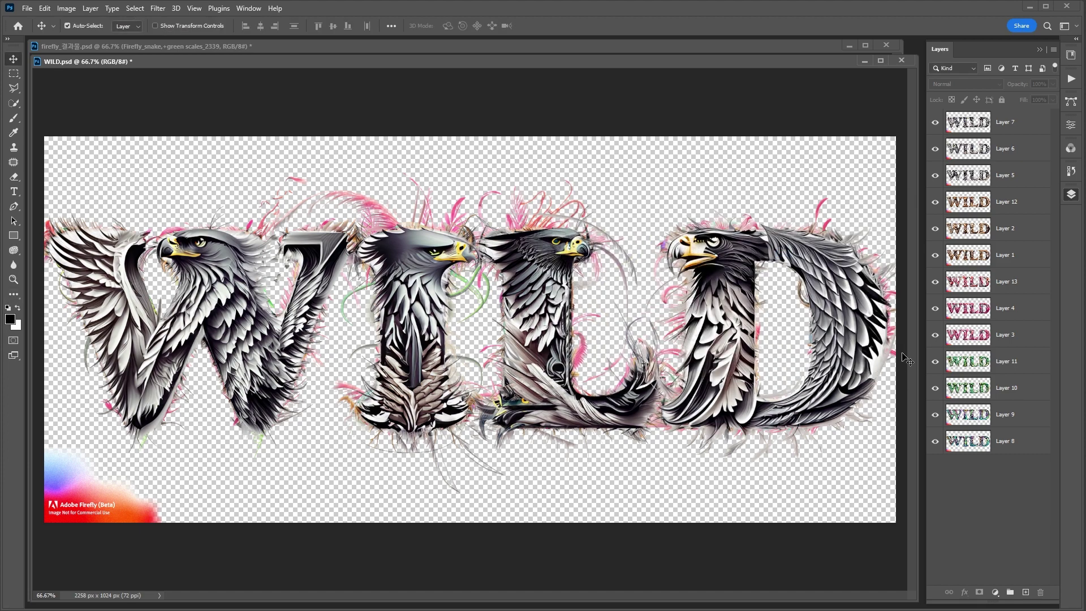
{"action": "left_click", "coordinate": [934, 124], "text": "alt"}
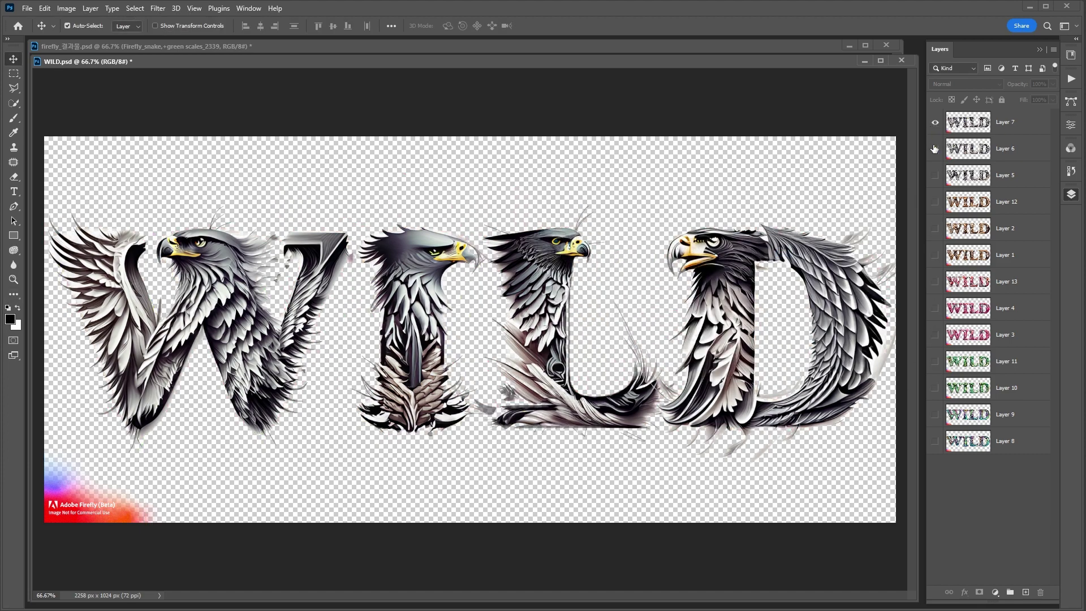
{"action": "left_click", "coordinate": [935, 149], "text": "alt"}
{"action": "left_click", "coordinate": [935, 176], "text": "alt"}
{"action": "left_click", "coordinate": [935, 202], "text": "alt"}
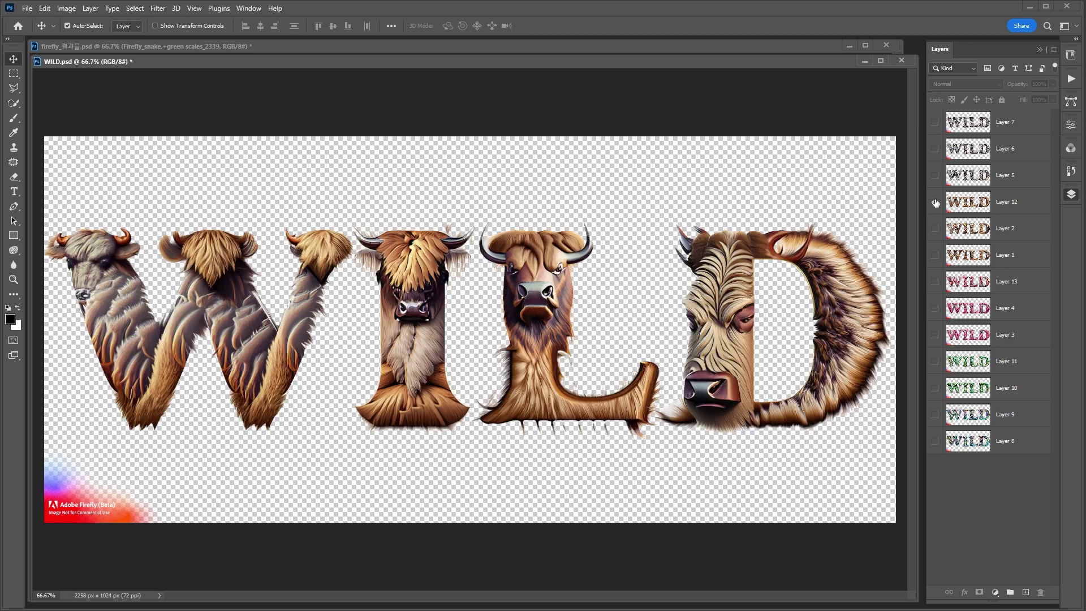
{"action": "left_click", "coordinate": [935, 229], "text": "alt"}
{"action": "left_click", "coordinate": [935, 256], "text": "alt"}
{"action": "left_click", "coordinate": [934, 282], "text": "alt"}
{"action": "left_click", "coordinate": [935, 308], "text": "alt"}
{"action": "left_click", "coordinate": [935, 335], "text": "alt"}
{"action": "left_click", "coordinate": [935, 361], "text": "alt"}
{"action": "left_click", "coordinate": [935, 388], "text": "alt"}
{"action": "left_click", "coordinate": [935, 414], "text": "alt"}
{"action": "left_click", "coordinate": [935, 441], "text": "alt"}
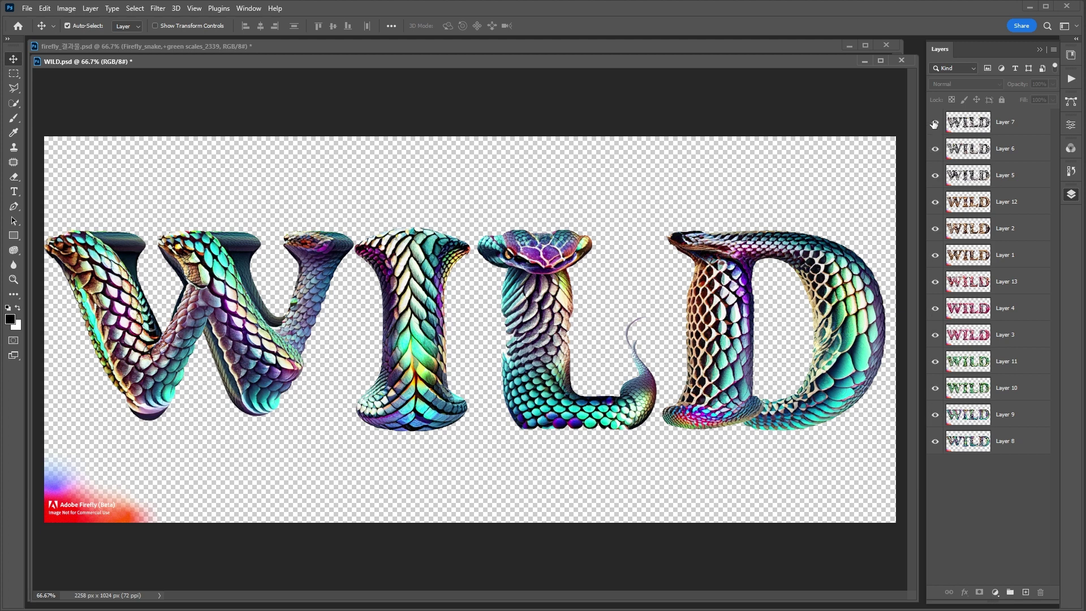
{"action": "left_click", "coordinate": [935, 123], "text": "alt"}
{"action": "left_click", "coordinate": [467, 48]}
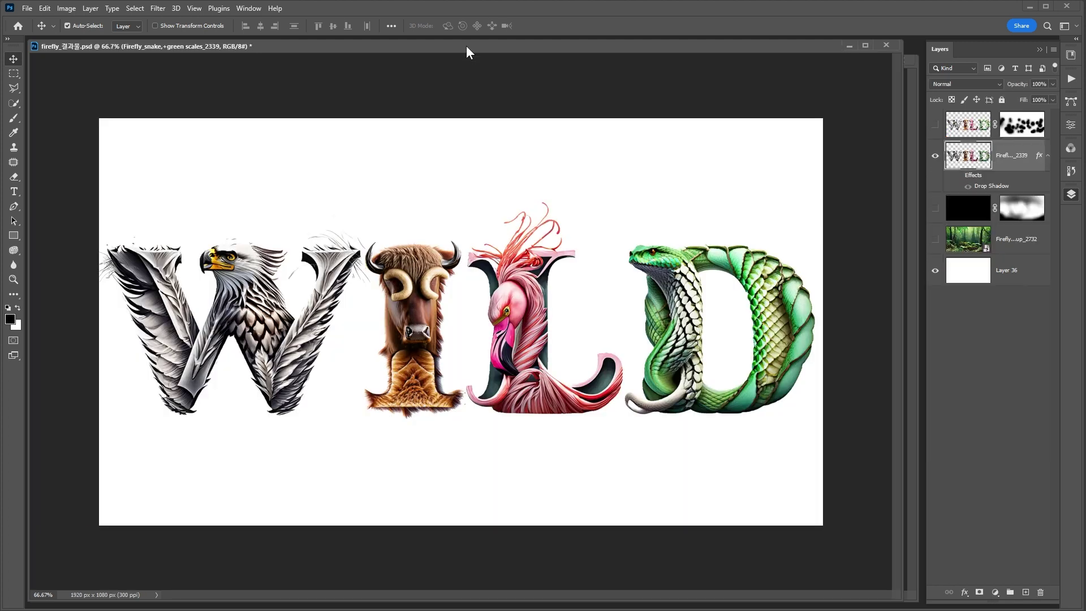
Step: Make the jungle background, dark edge fill, drop shadow and top WILD layer visible
{"action": "left_click", "coordinate": [1002, 350]}
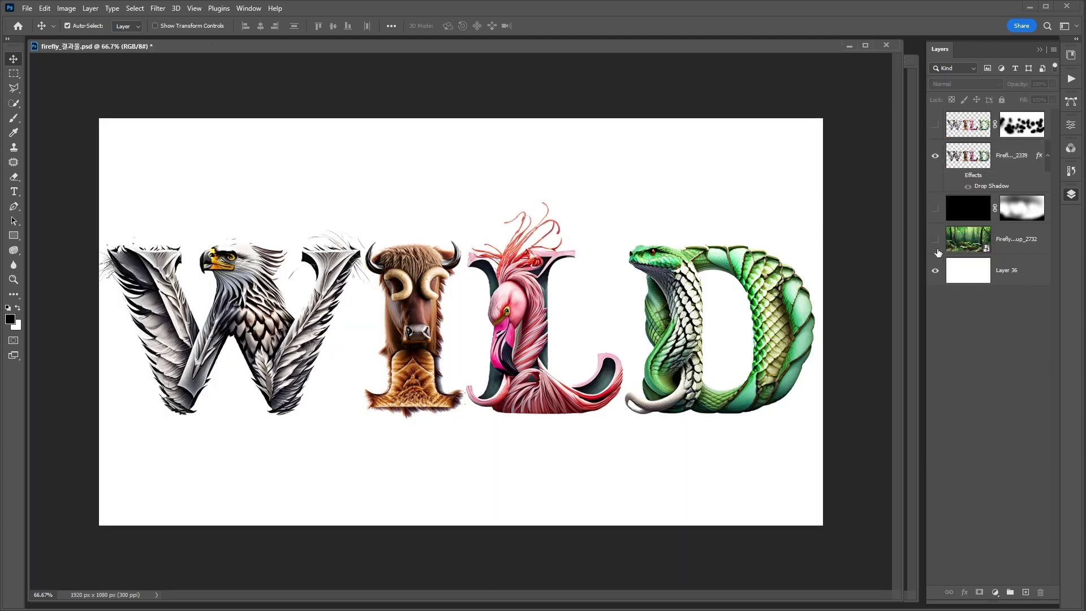
{"action": "left_click", "coordinate": [935, 240]}
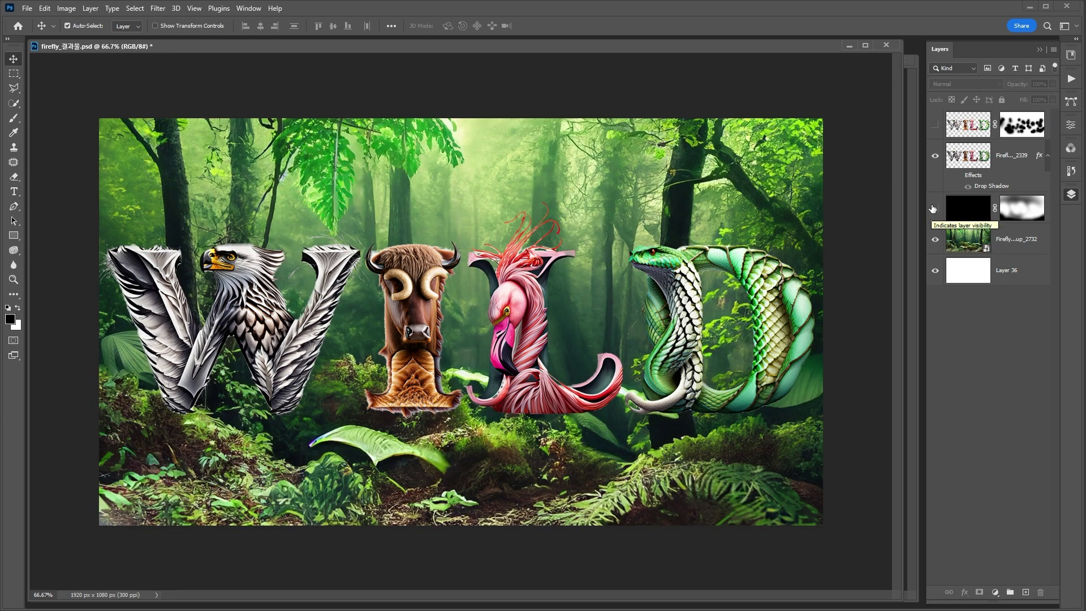
{"action": "left_click", "coordinate": [934, 208]}
{"action": "left_click", "coordinate": [958, 175]}
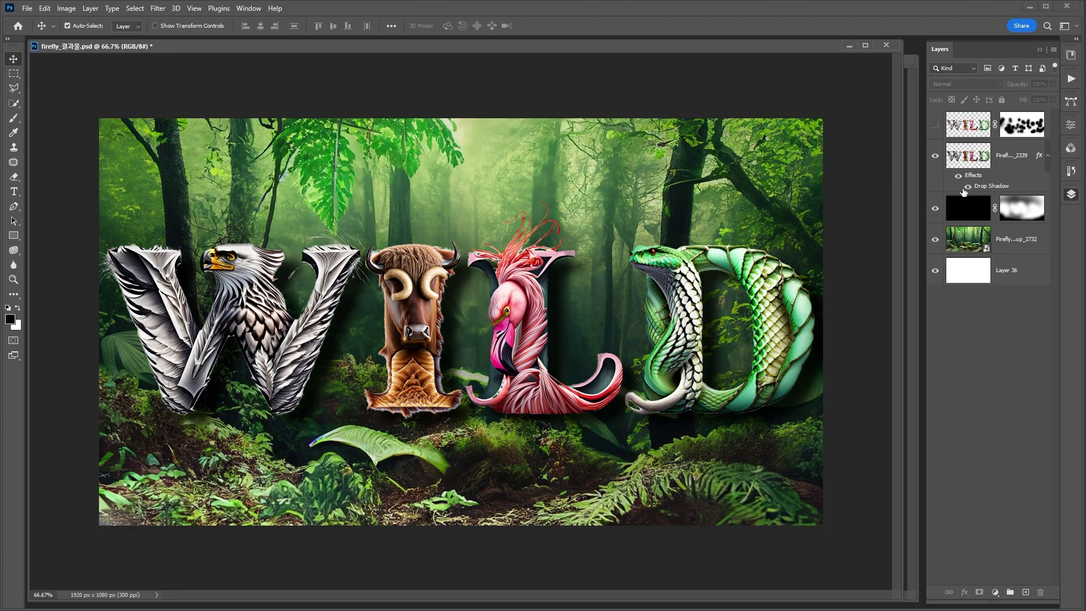
{"action": "left_click", "coordinate": [935, 125]}
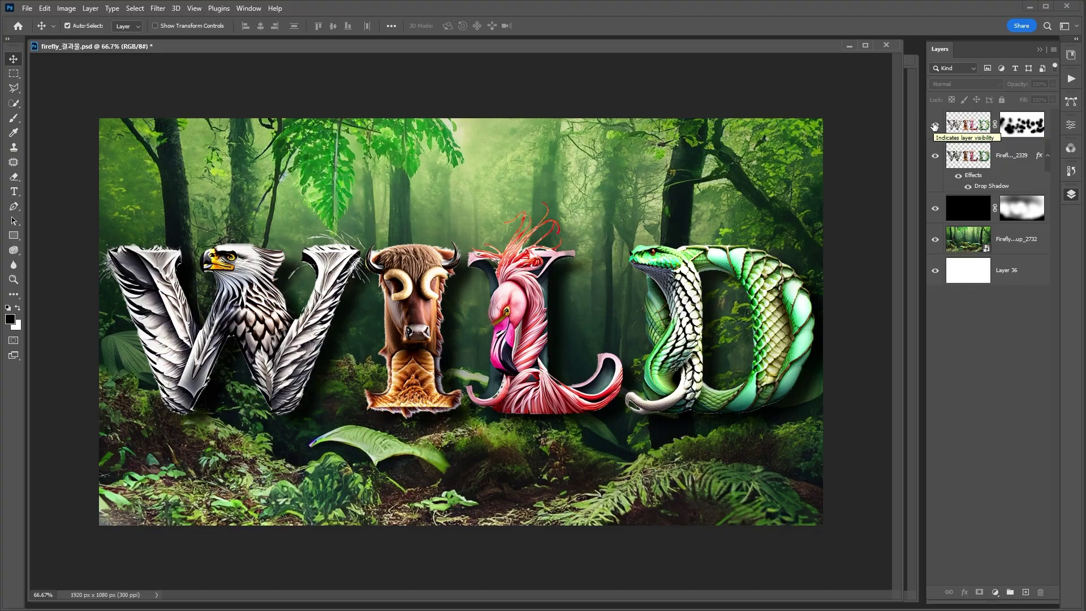